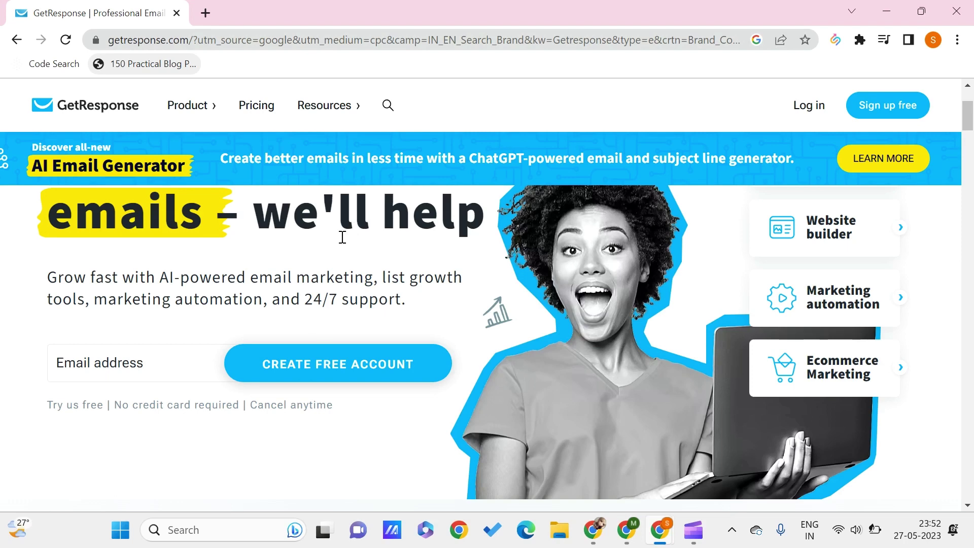
Scroll through the GetResponse homepage and its Product menu to review the free-account offer
{"action": "scroll", "coordinate": [341, 237], "scroll_direction": "down", "scroll_amount": 1}
{"action": "scroll", "coordinate": [192, 238], "scroll_direction": "up", "scroll_amount": 3}
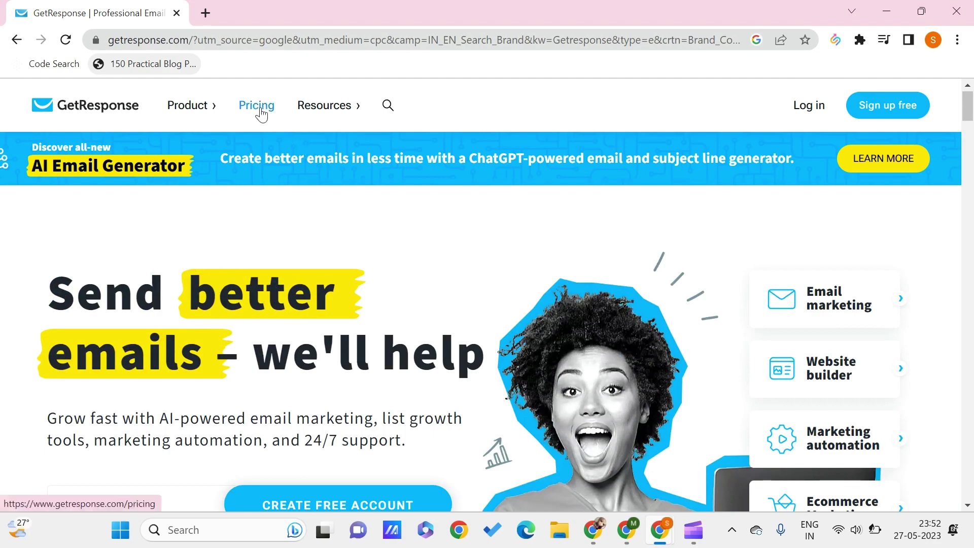
{"action": "mouse_move", "coordinate": [208, 105]}
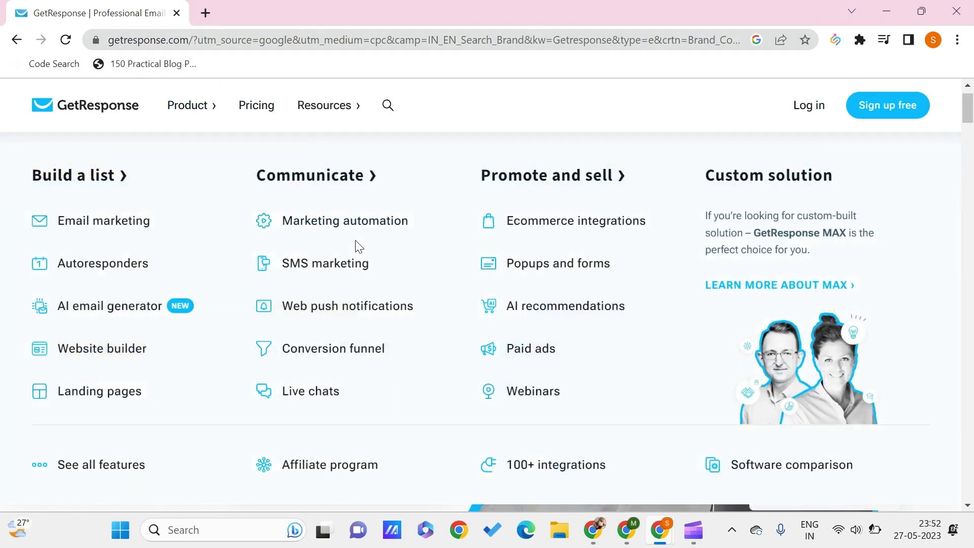
{"action": "scroll", "coordinate": [155, 314], "scroll_direction": "down", "scroll_amount": 1}
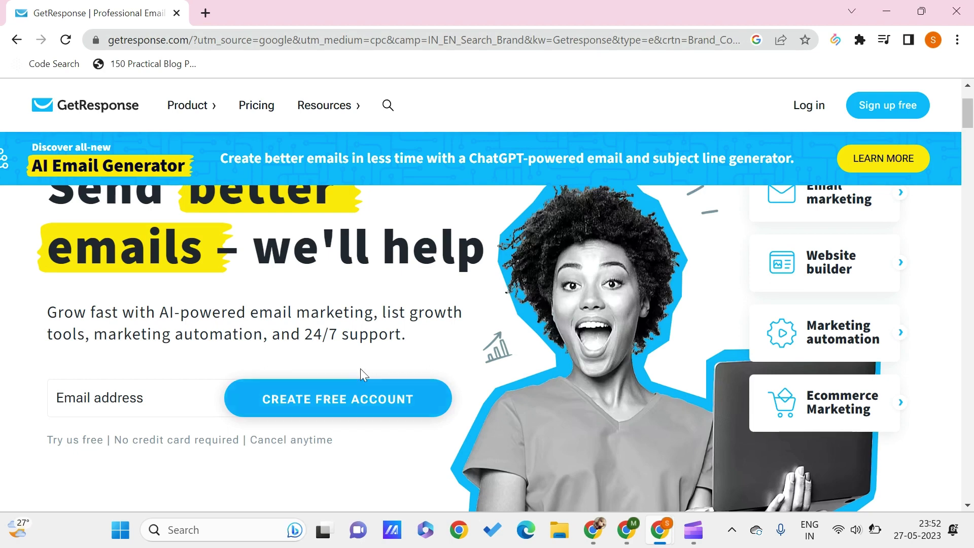
Start a free account, pick Sending emails as the first focus, and continue onboarding
{"action": "left_click", "coordinate": [345, 409]}
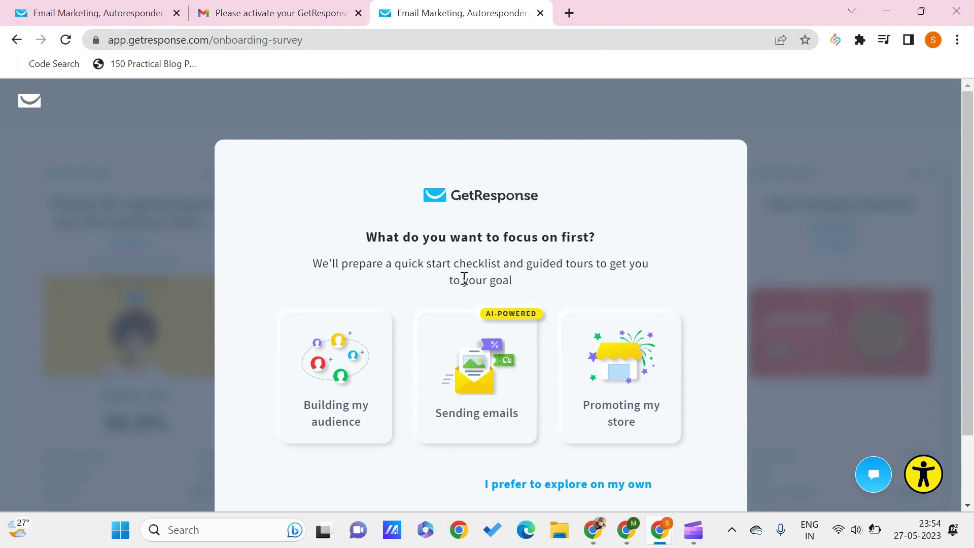
{"action": "left_click", "coordinate": [472, 434]}
{"action": "scroll", "coordinate": [550, 433], "scroll_direction": "down", "scroll_amount": 2}
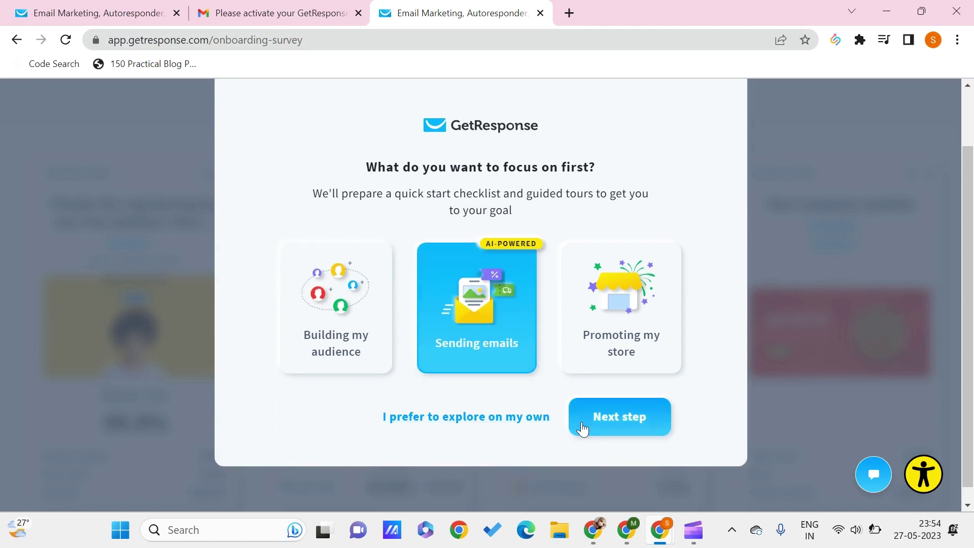
{"action": "left_click", "coordinate": [615, 421]}
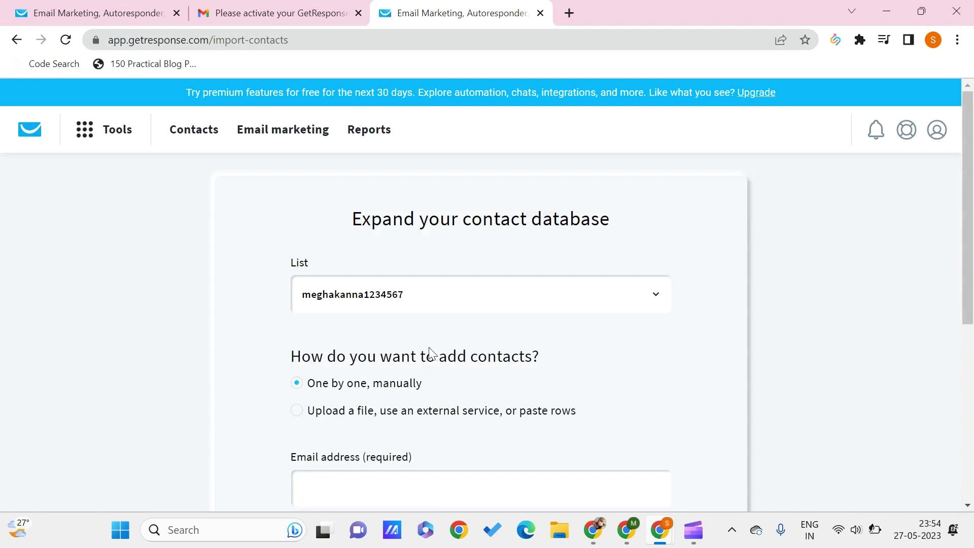
Add a single contact with email address and name to the contact list
{"action": "scroll", "coordinate": [434, 353], "scroll_direction": "down", "scroll_amount": 3}
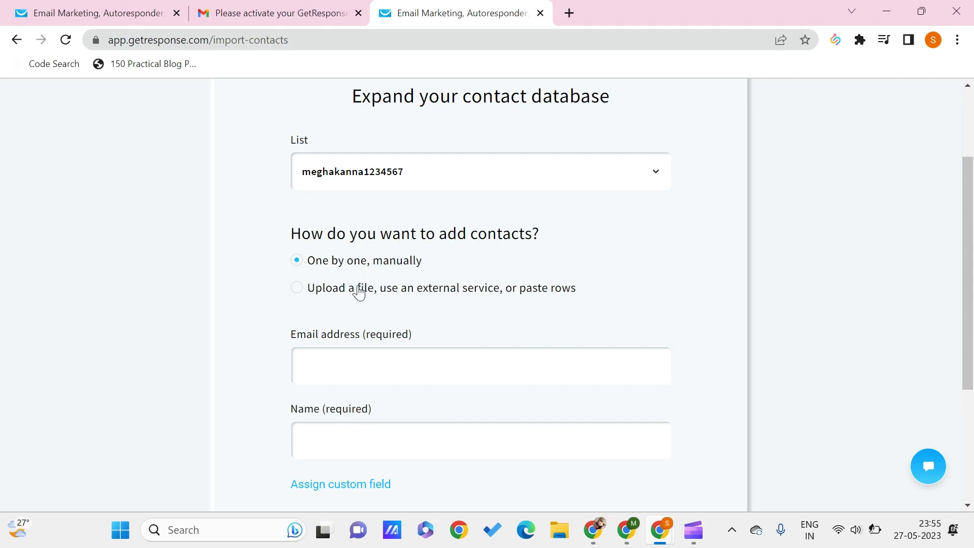
{"action": "left_click", "coordinate": [357, 379]}
{"action": "scroll", "coordinate": [415, 420], "scroll_direction": "down", "scroll_amount": 2}
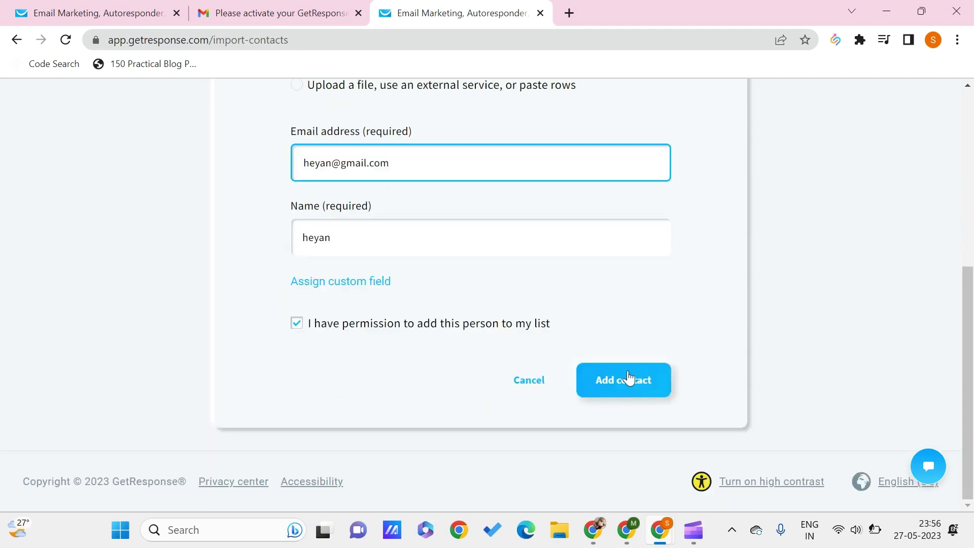
{"action": "left_click", "coordinate": [630, 379]}
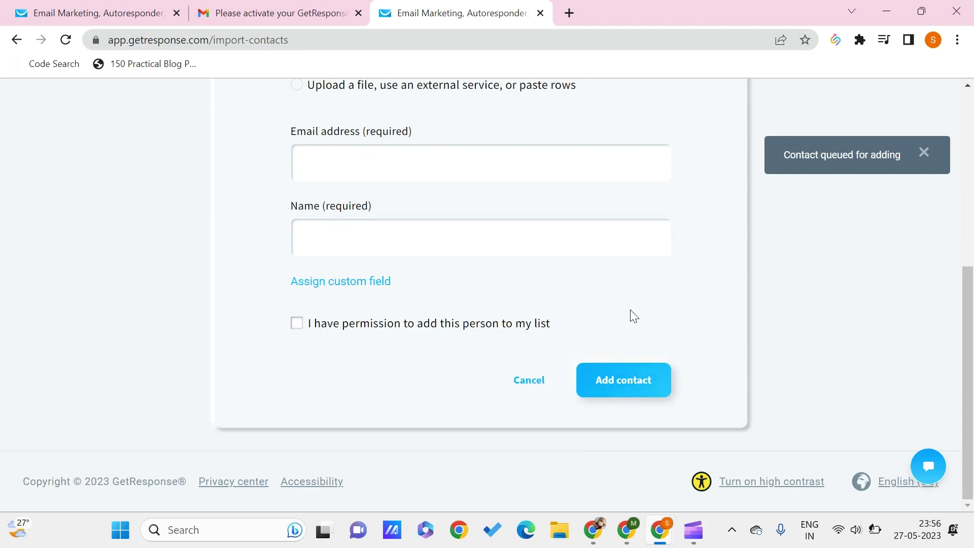
{"action": "scroll", "coordinate": [629, 244], "scroll_direction": "up", "scroll_amount": 5}
{"action": "scroll", "coordinate": [508, 304], "scroll_direction": "down", "scroll_amount": 3}
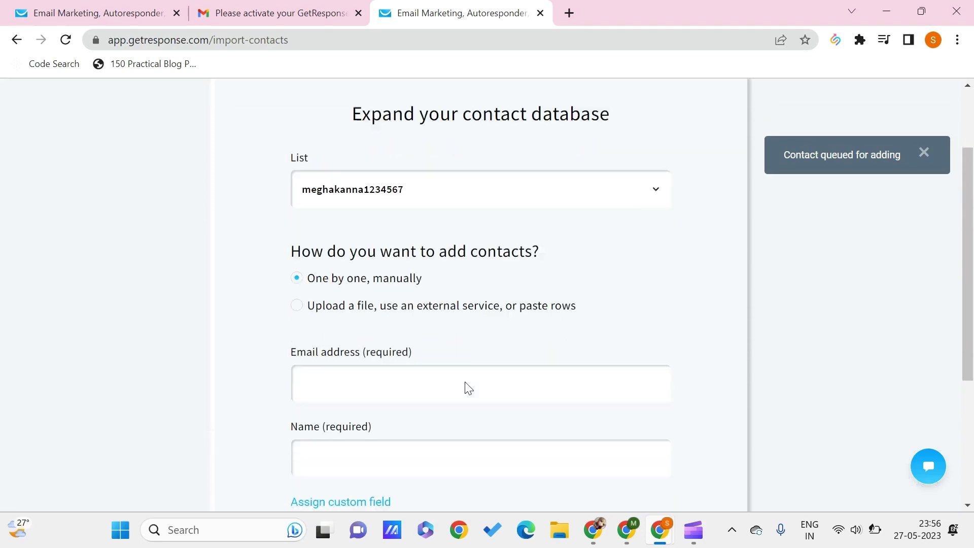
{"action": "scroll", "coordinate": [472, 262], "scroll_direction": "down", "scroll_amount": 2}
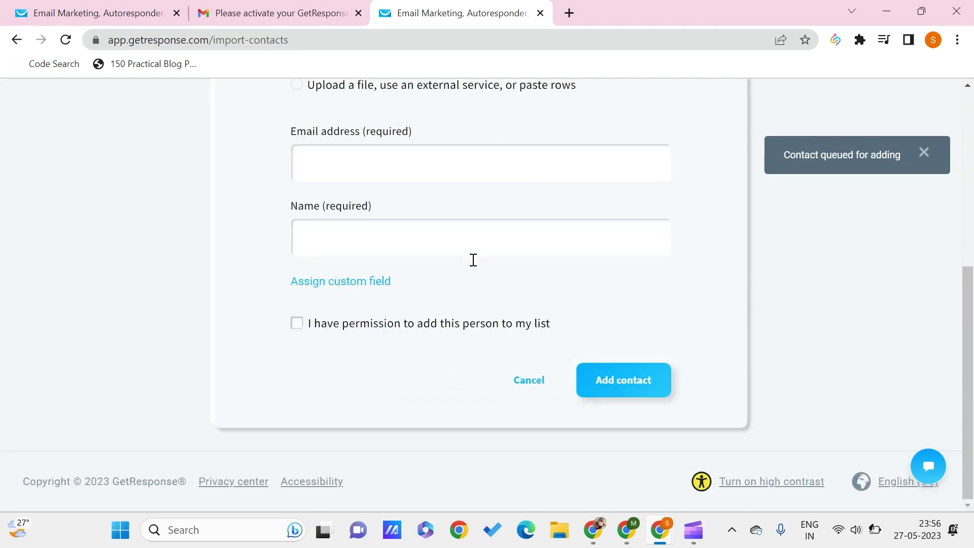
{"action": "scroll", "coordinate": [473, 259], "scroll_direction": "up", "scroll_amount": 6}
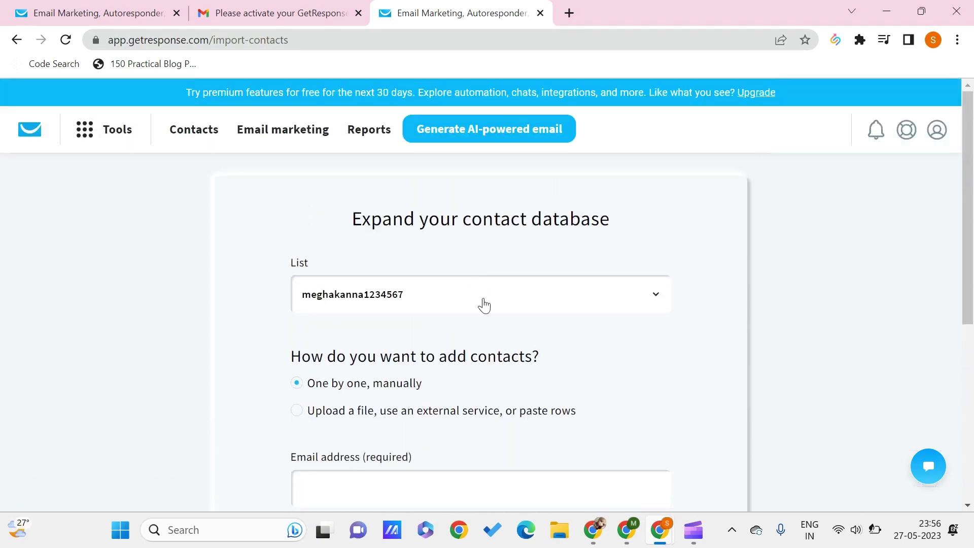
{"action": "scroll", "coordinate": [483, 305], "scroll_direction": "down", "scroll_amount": 6}
Leave the contact import form and start a new newsletter from the checklist
{"action": "left_click", "coordinate": [528, 376]}
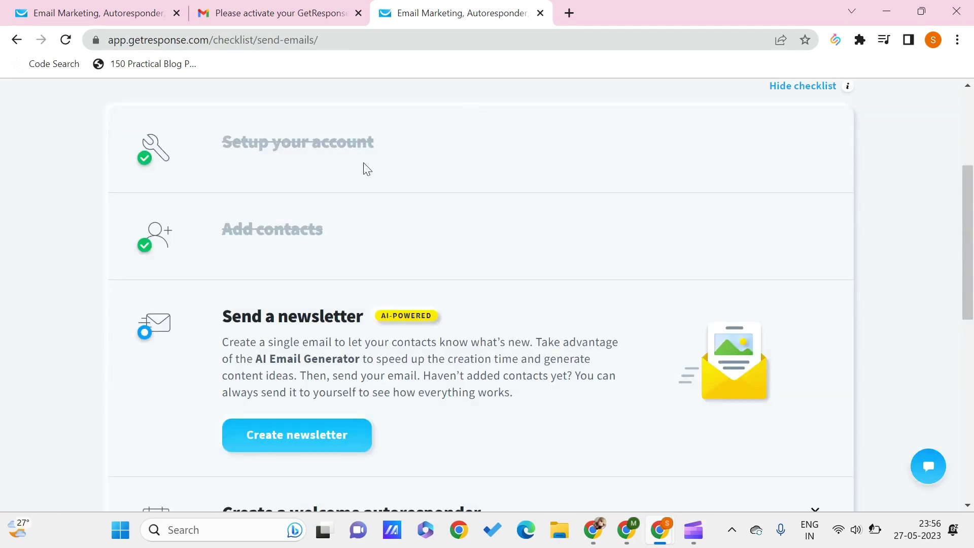
{"action": "scroll", "coordinate": [401, 406], "scroll_direction": "down", "scroll_amount": 2}
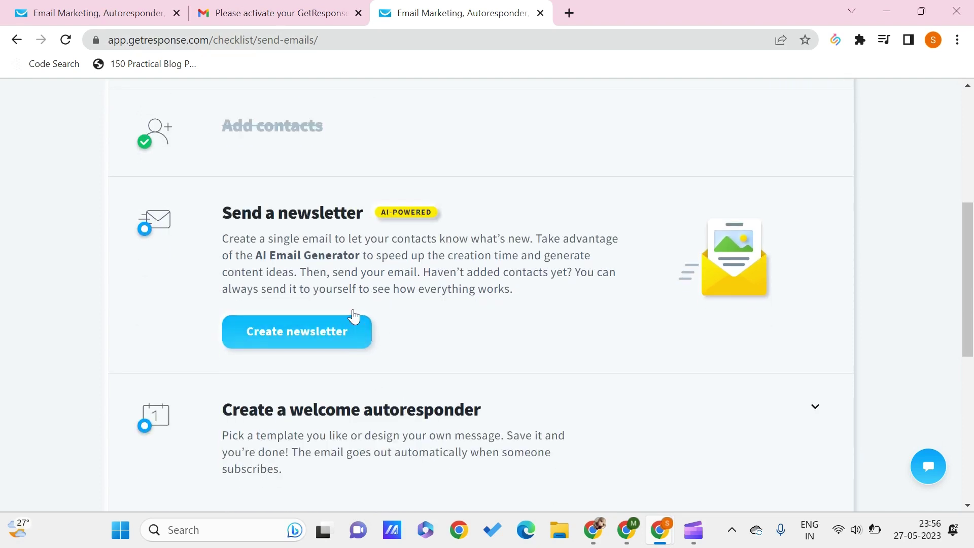
{"action": "left_click", "coordinate": [342, 331]}
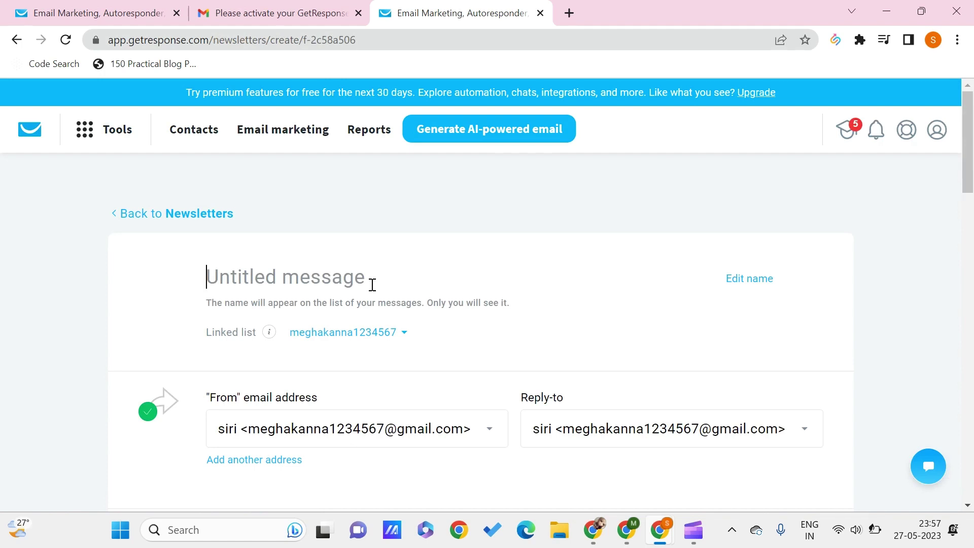
Name the newsletter 'example' and begin editing its subject line
{"action": "type", "text": "example"}
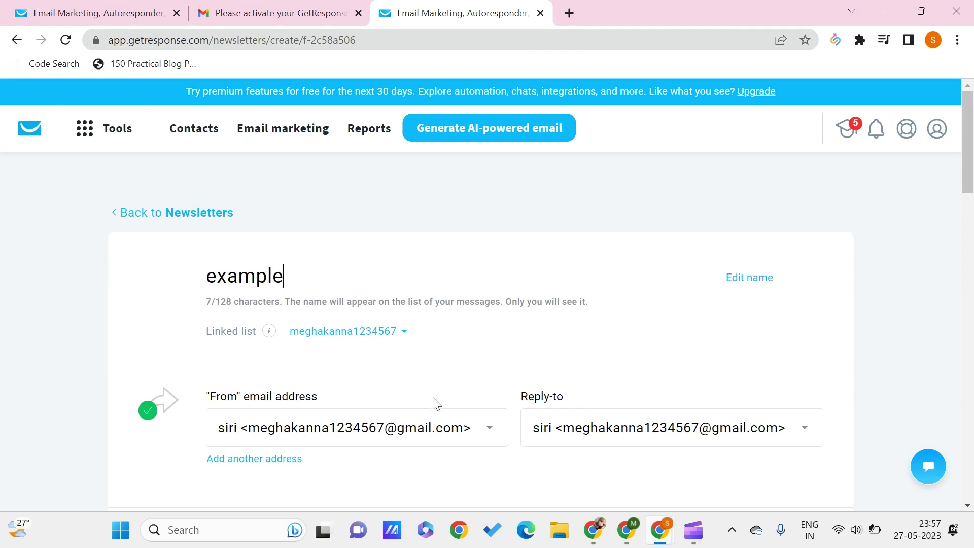
{"action": "scroll", "coordinate": [433, 402], "scroll_direction": "down", "scroll_amount": 2}
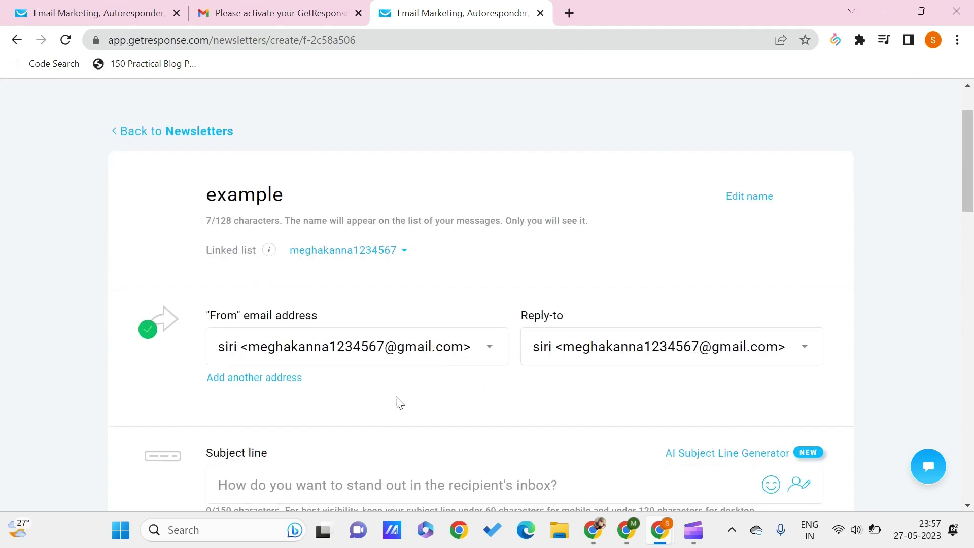
{"action": "scroll", "coordinate": [423, 358], "scroll_direction": "down", "scroll_amount": 6}
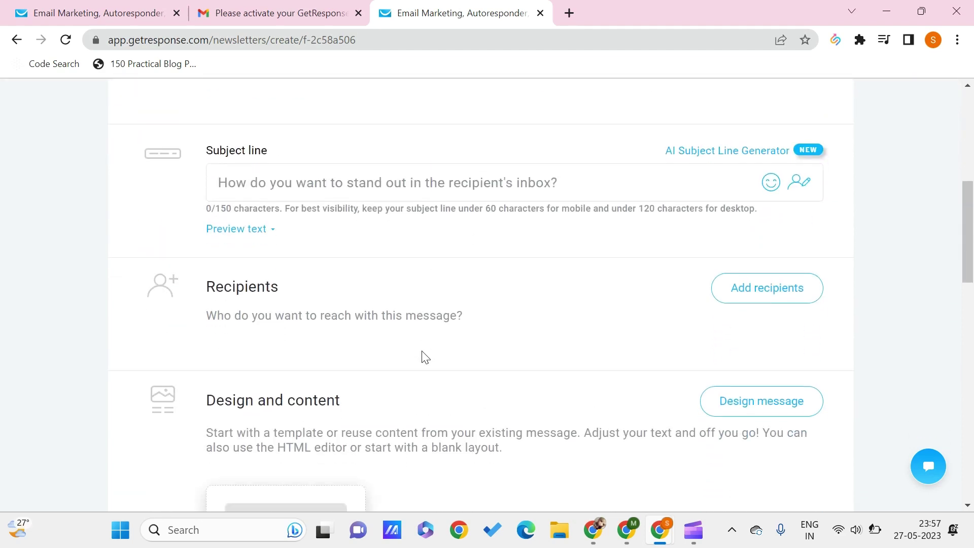
{"action": "left_click", "coordinate": [455, 133]}
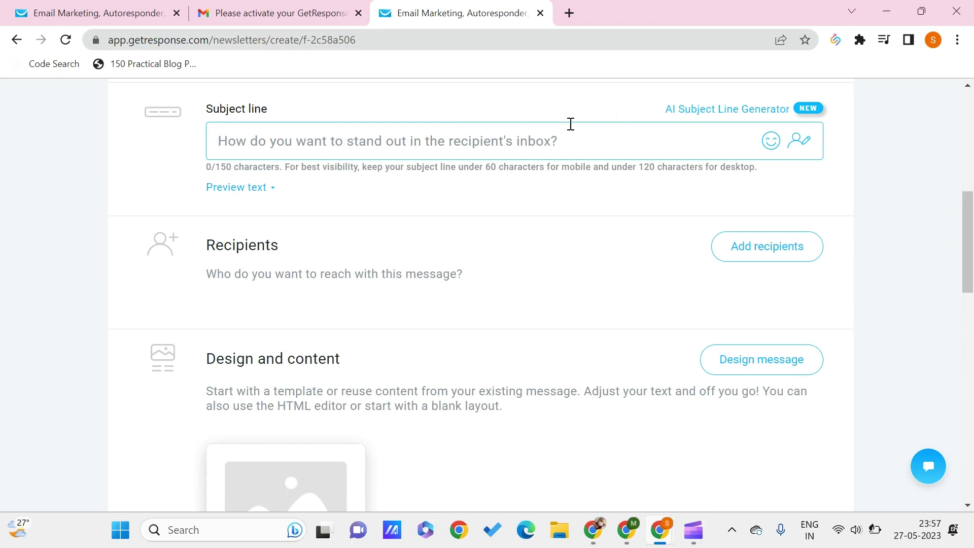
In the AI Subject Line Generator, enter the keywords '20 percent offer'
{"action": "left_click", "coordinate": [717, 108]}
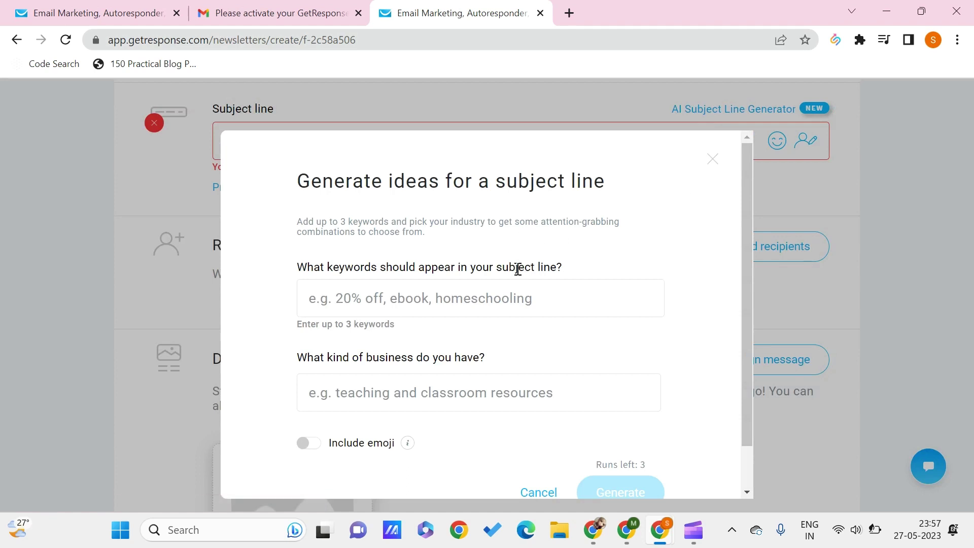
{"action": "left_click", "coordinate": [457, 298]}
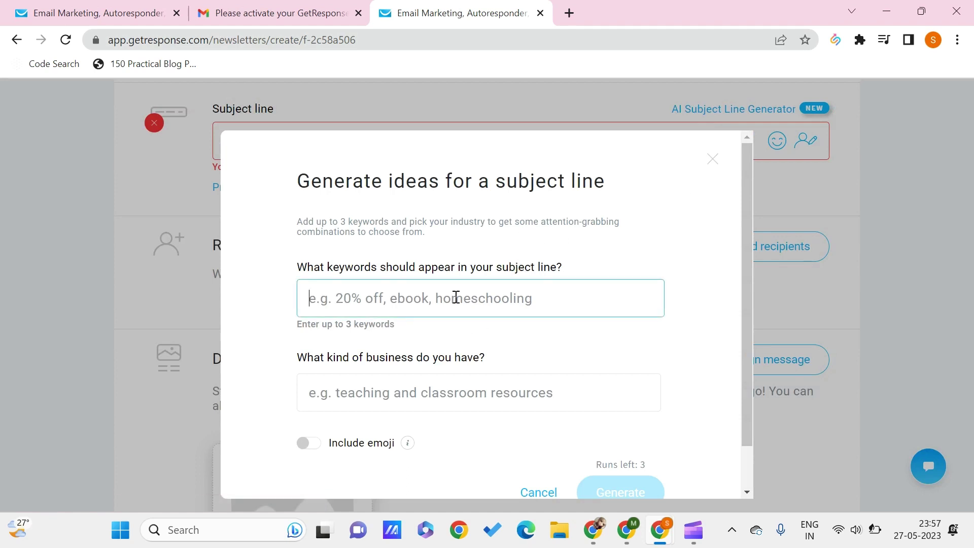
{"action": "type", "text": "20 perc"}
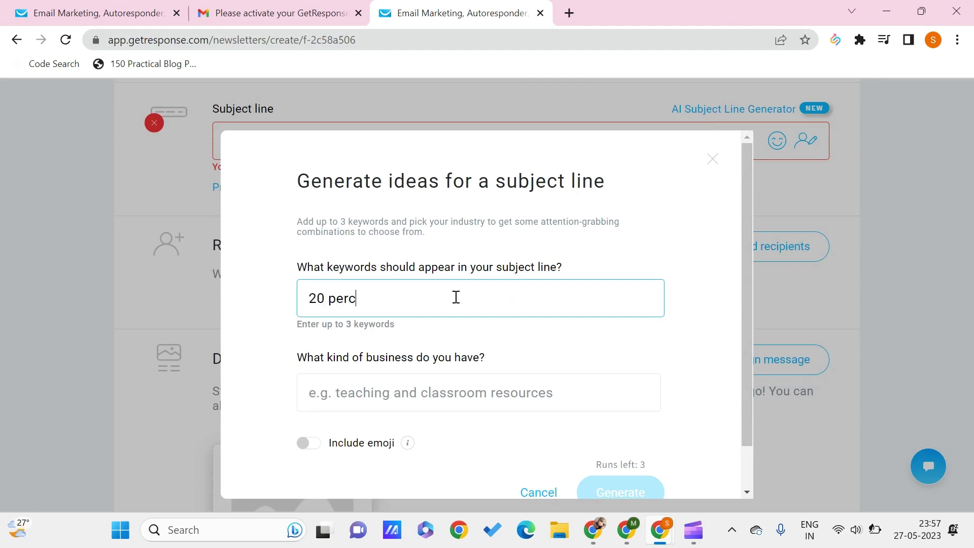
{"action": "type", "text": "ent off"}
{"action": "scroll", "coordinate": [467, 358], "scroll_direction": "down", "scroll_amount": 1}
{"action": "type", "text": "er"}
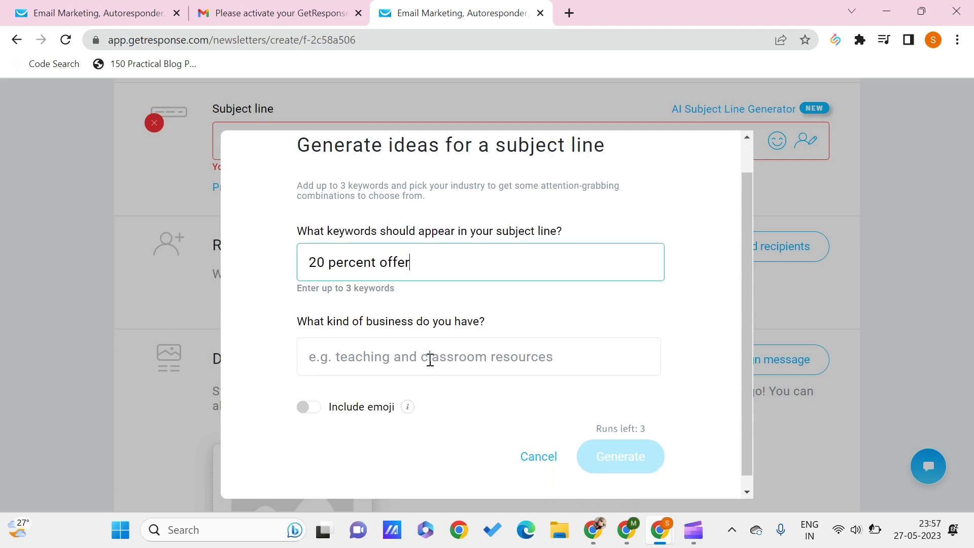
{"action": "scroll", "coordinate": [430, 363], "scroll_direction": "down", "scroll_amount": 1}
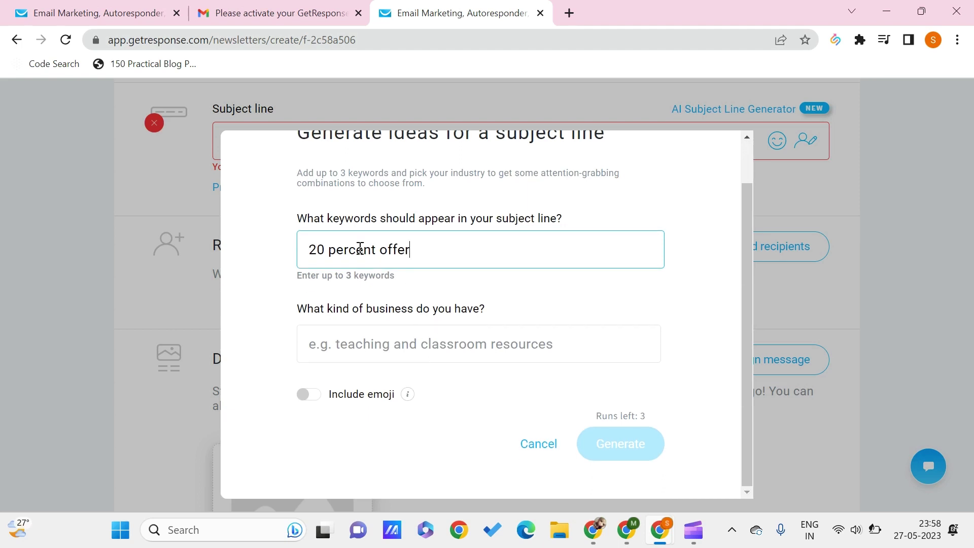
Set business type to Other, turn on emoji, and generate subject line ideas
{"action": "left_click", "coordinate": [402, 354]}
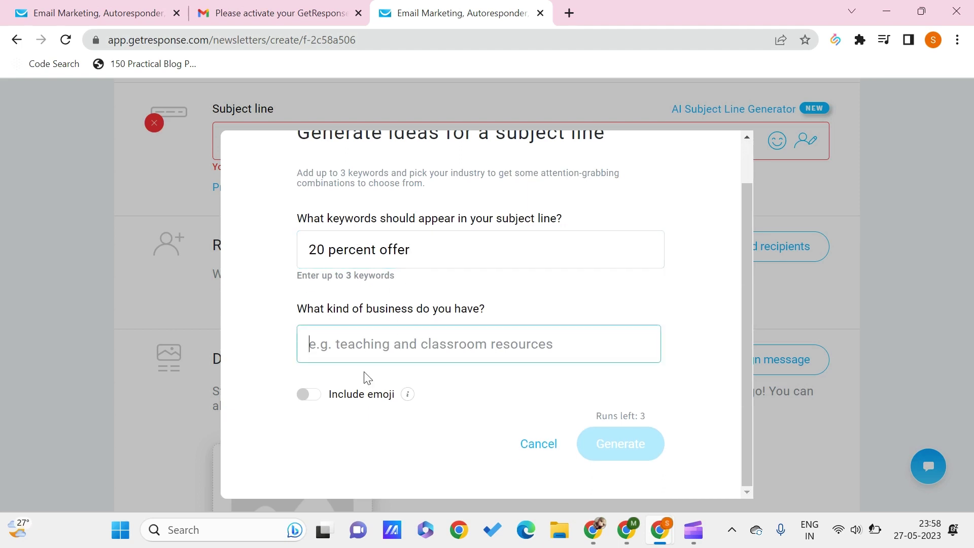
{"action": "type", "text": "skincare"}
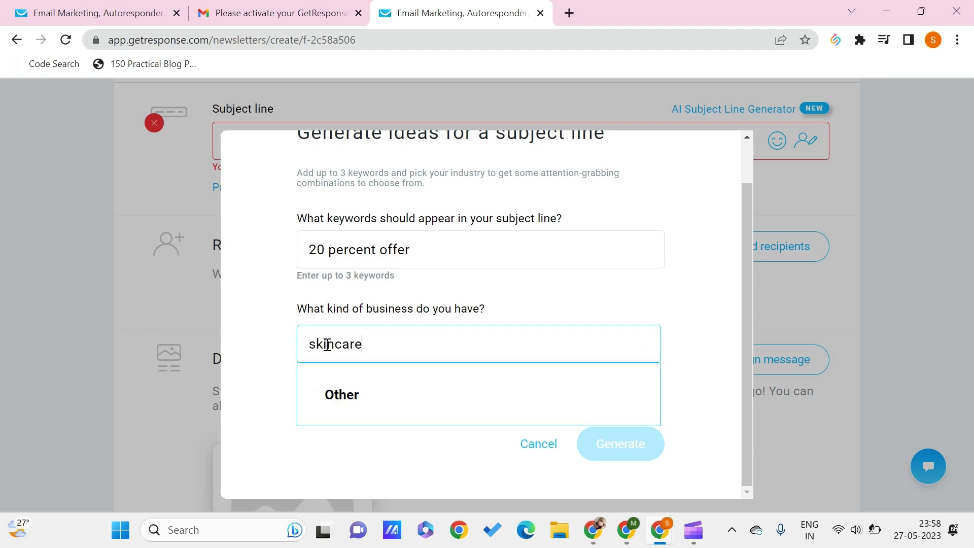
{"action": "left_click", "coordinate": [355, 395]}
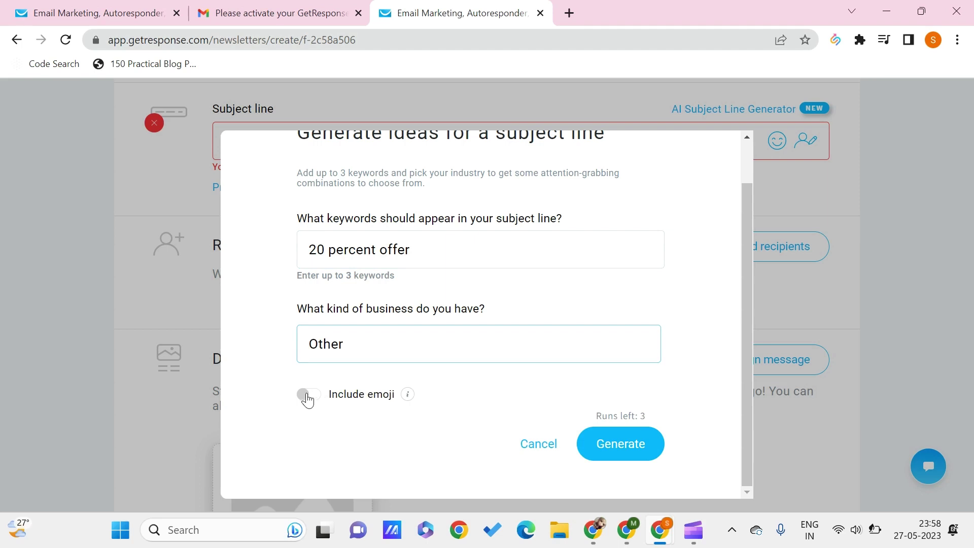
{"action": "left_click", "coordinate": [307, 397]}
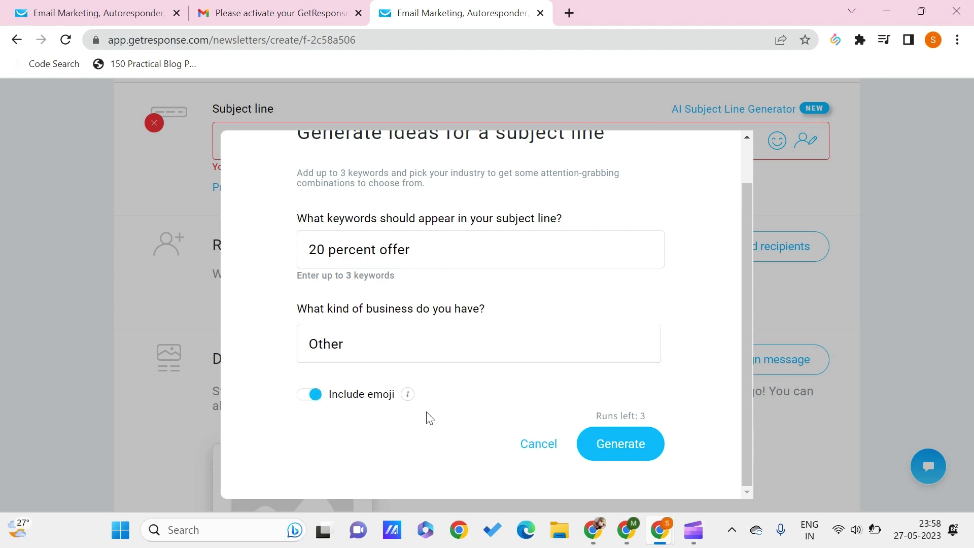
{"action": "left_click", "coordinate": [620, 449]}
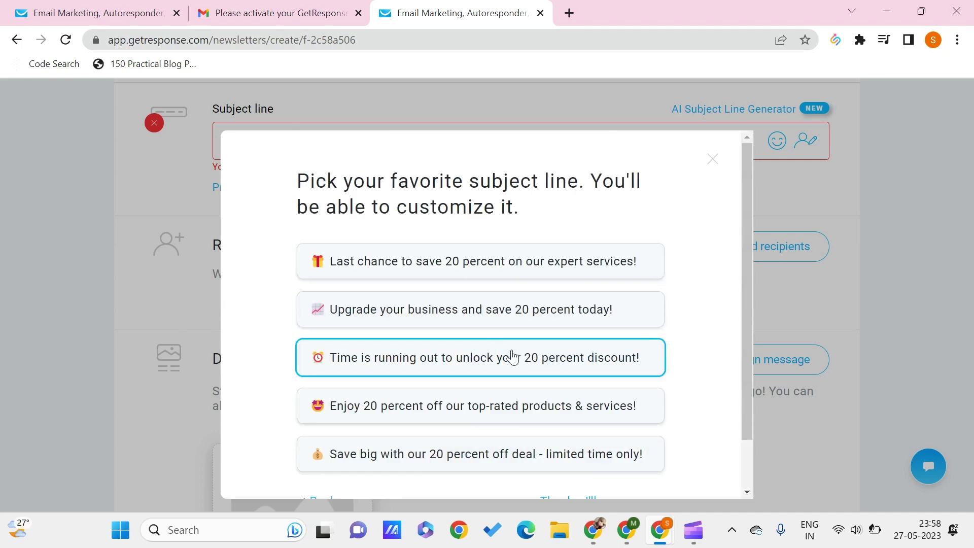
Use the subject 'Last chance to save 20 percent on our expert services!' and open recipients
{"action": "scroll", "coordinate": [512, 356], "scroll_direction": "down", "scroll_amount": 1}
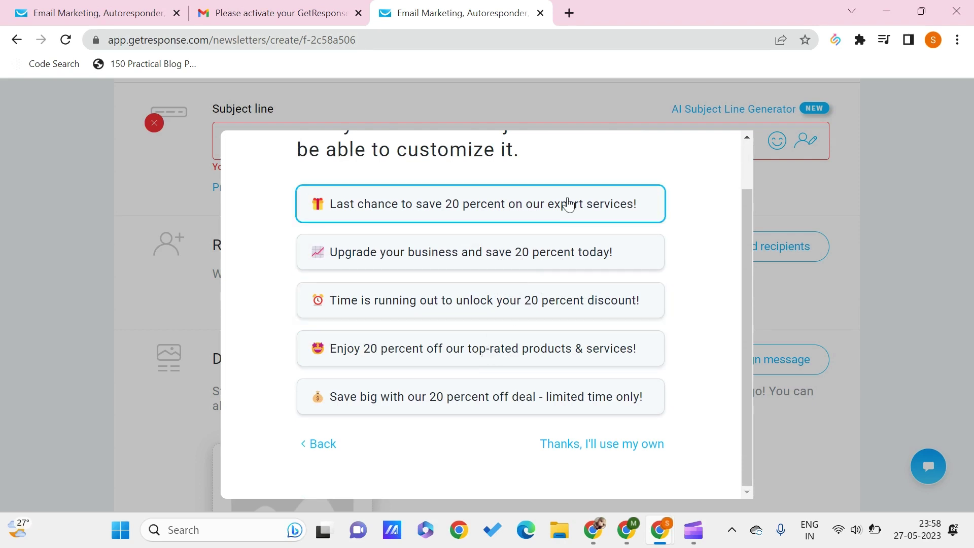
{"action": "left_click", "coordinate": [564, 215]}
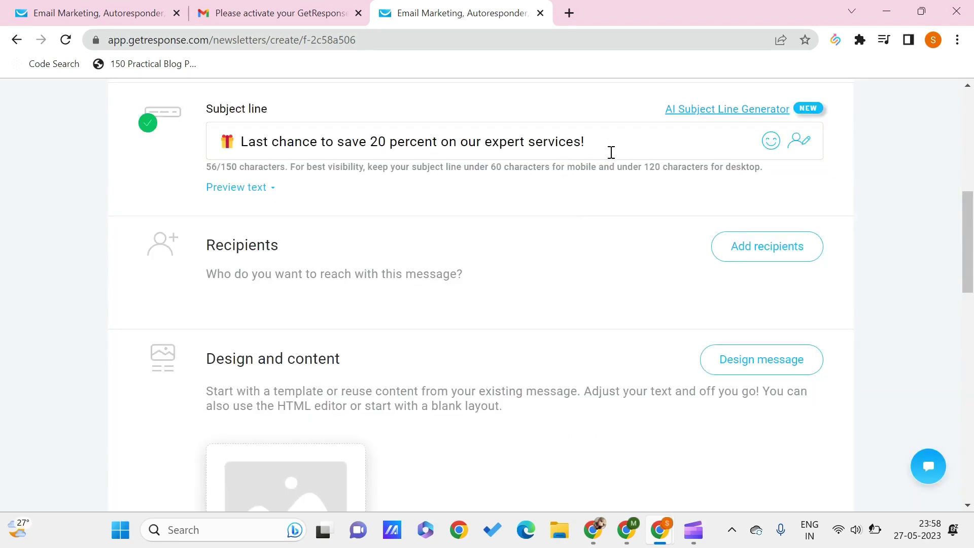
{"action": "scroll", "coordinate": [537, 272], "scroll_direction": "down", "scroll_amount": 1}
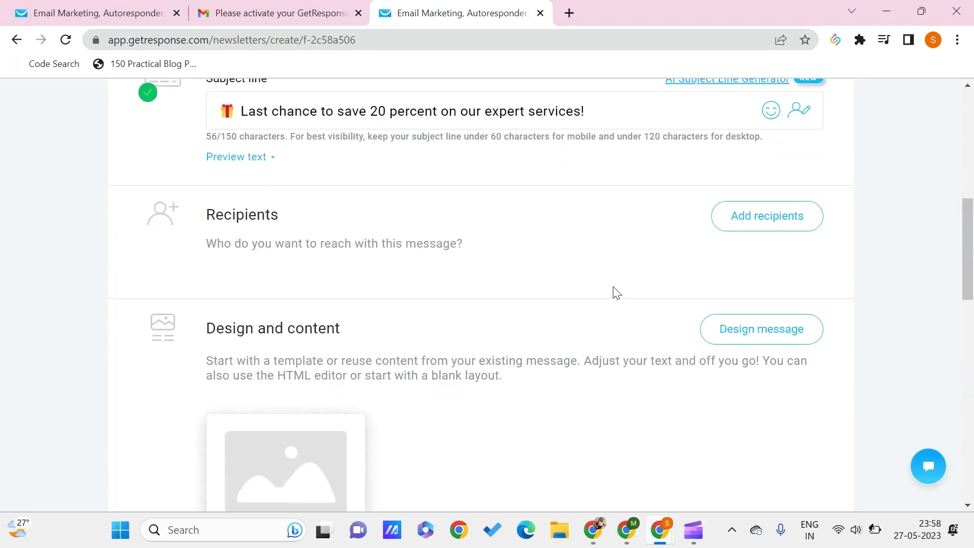
{"action": "left_click", "coordinate": [787, 222]}
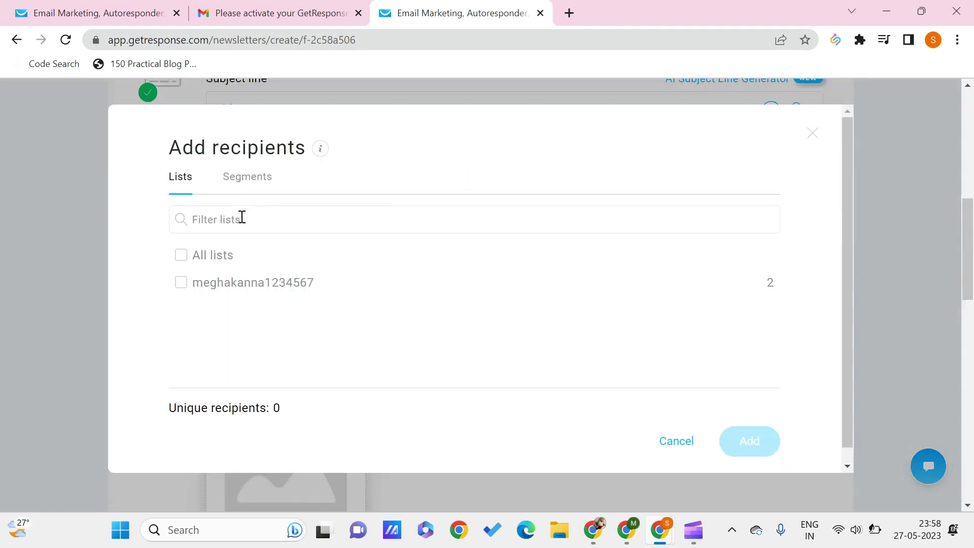
Select the account's only contact list, 2 unique recipients, as the newsletter audience
{"action": "left_click", "coordinate": [182, 286]}
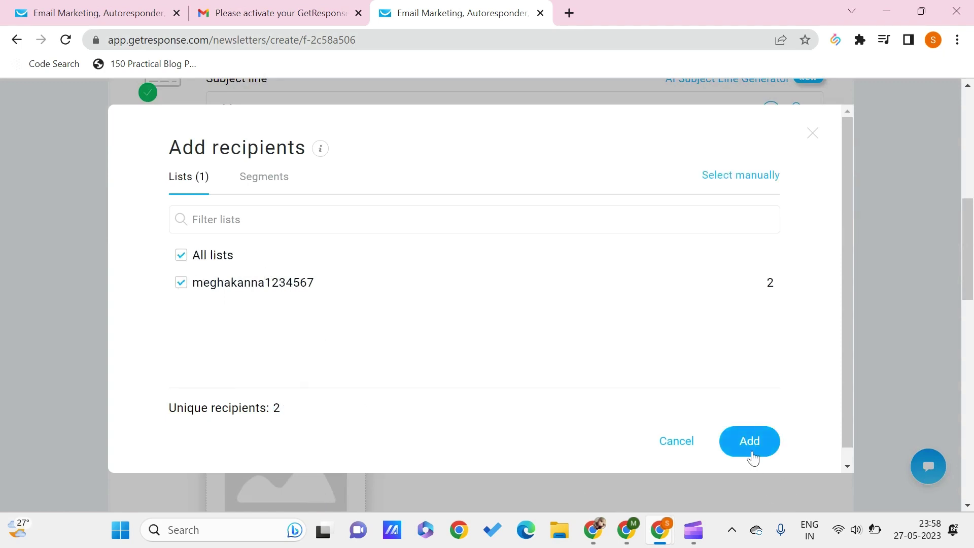
{"action": "left_click", "coordinate": [752, 454]}
{"action": "scroll", "coordinate": [589, 449], "scroll_direction": "down", "scroll_amount": 8}
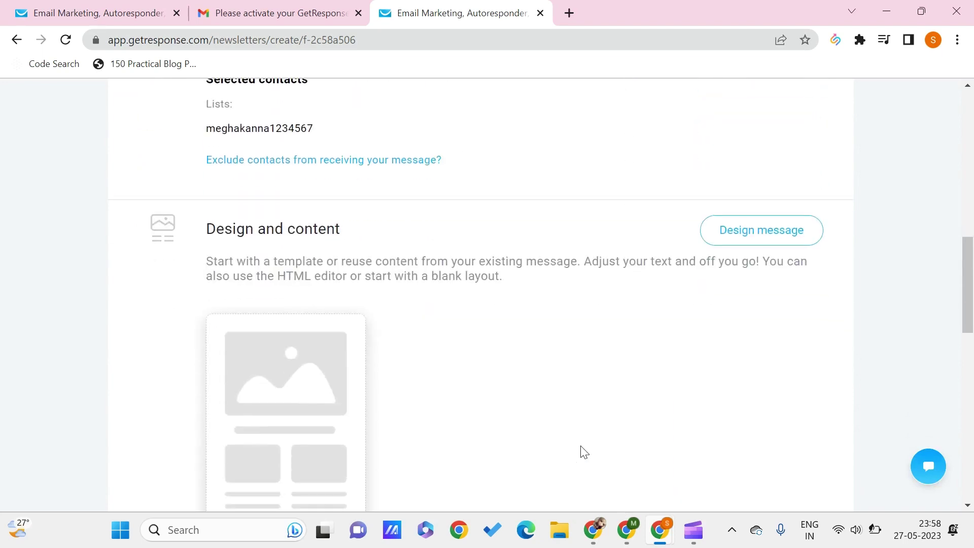
{"action": "scroll", "coordinate": [585, 452], "scroll_direction": "up", "scroll_amount": 4}
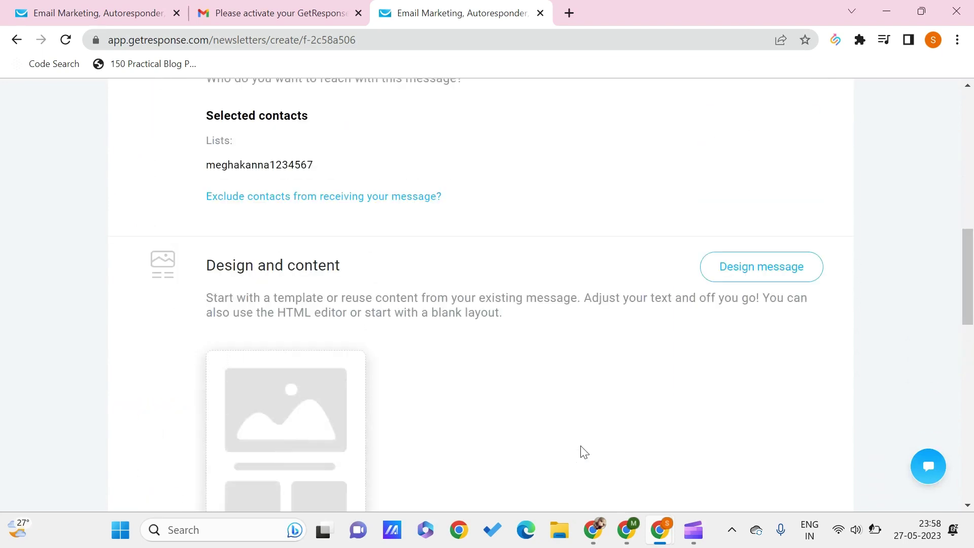
Open the message design page and show the Blank templates layouts
{"action": "left_click", "coordinate": [750, 278]}
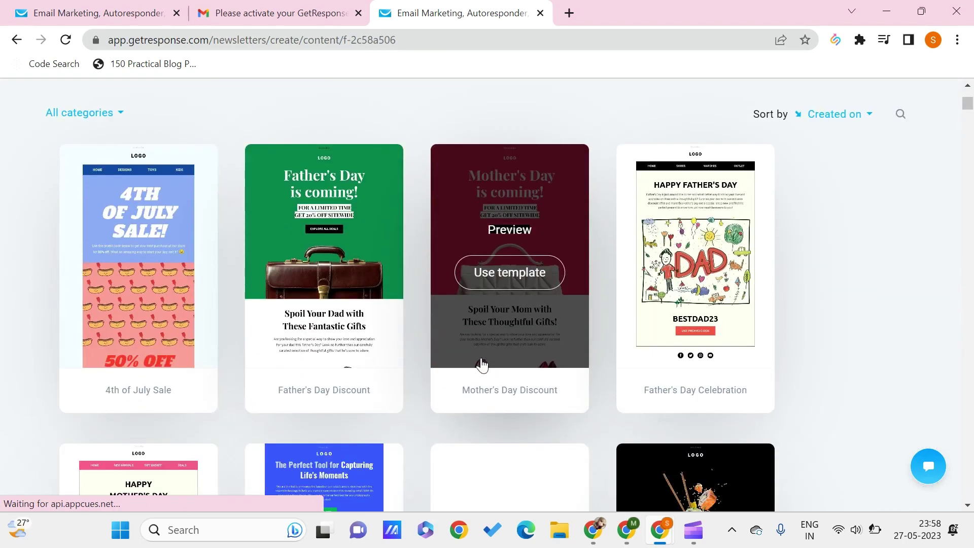
{"action": "scroll", "coordinate": [485, 356], "scroll_direction": "down", "scroll_amount": 7}
{"action": "scroll", "coordinate": [481, 358], "scroll_direction": "up", "scroll_amount": 7}
{"action": "scroll", "coordinate": [481, 362], "scroll_direction": "up", "scroll_amount": 3}
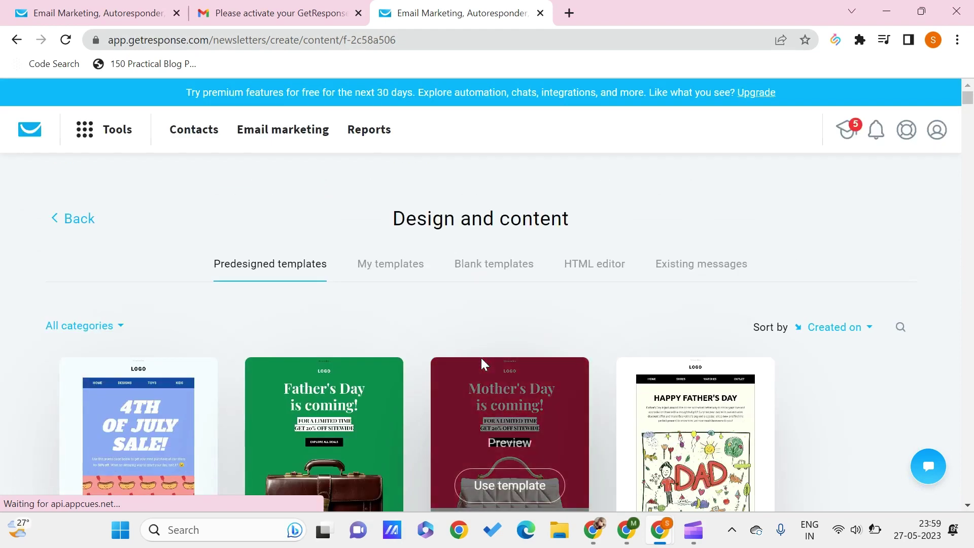
{"action": "left_click", "coordinate": [480, 276]}
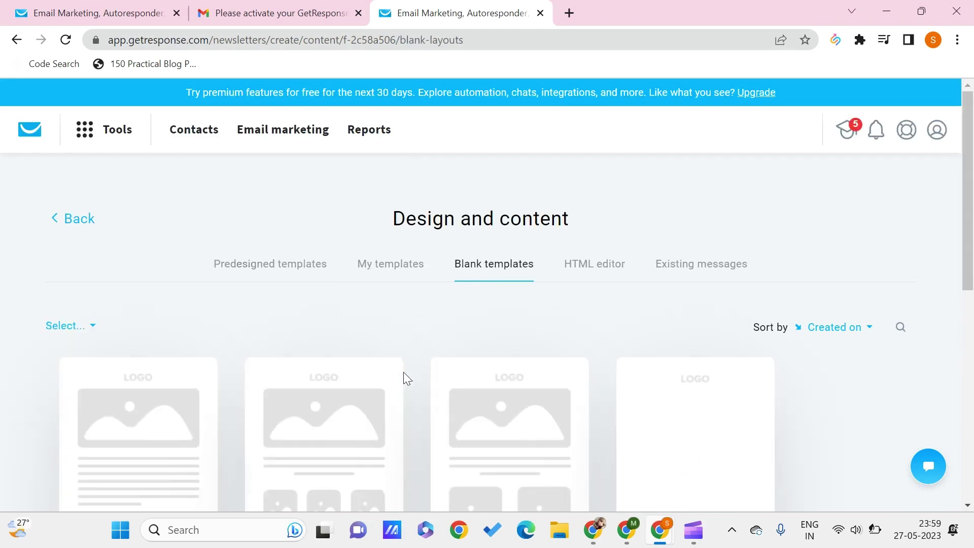
{"action": "scroll", "coordinate": [404, 373], "scroll_direction": "down", "scroll_amount": 3}
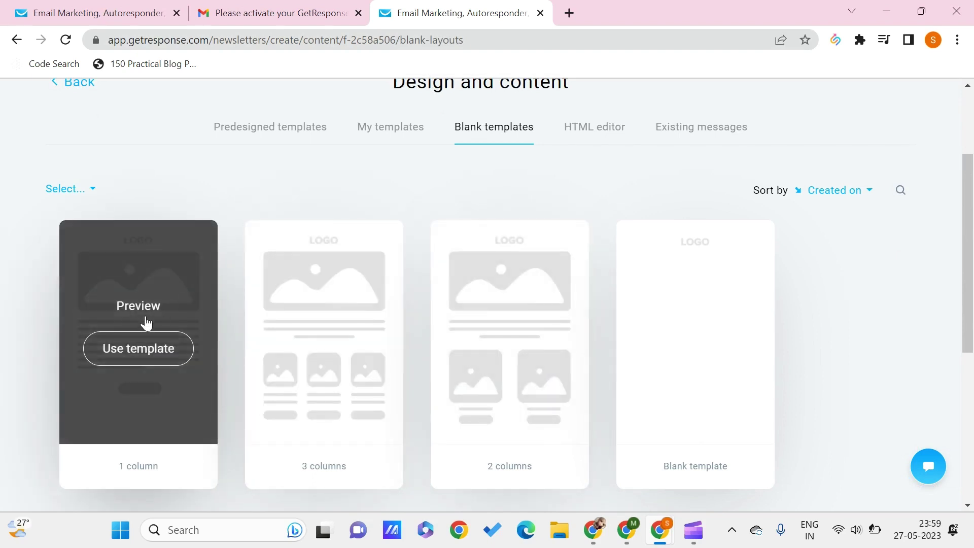
Use the blank 1 column layout and view the header's style settings
{"action": "left_click", "coordinate": [139, 347]}
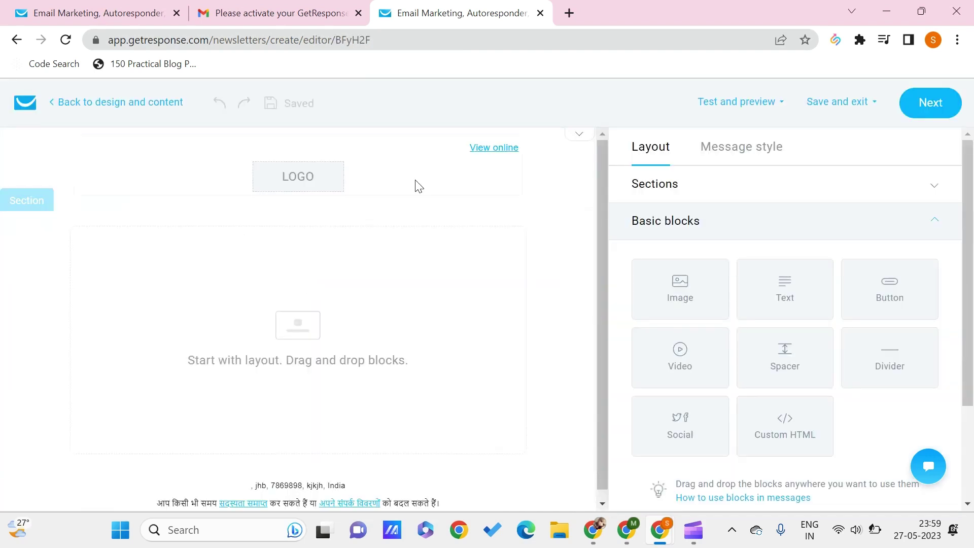
{"action": "left_click", "coordinate": [315, 167]}
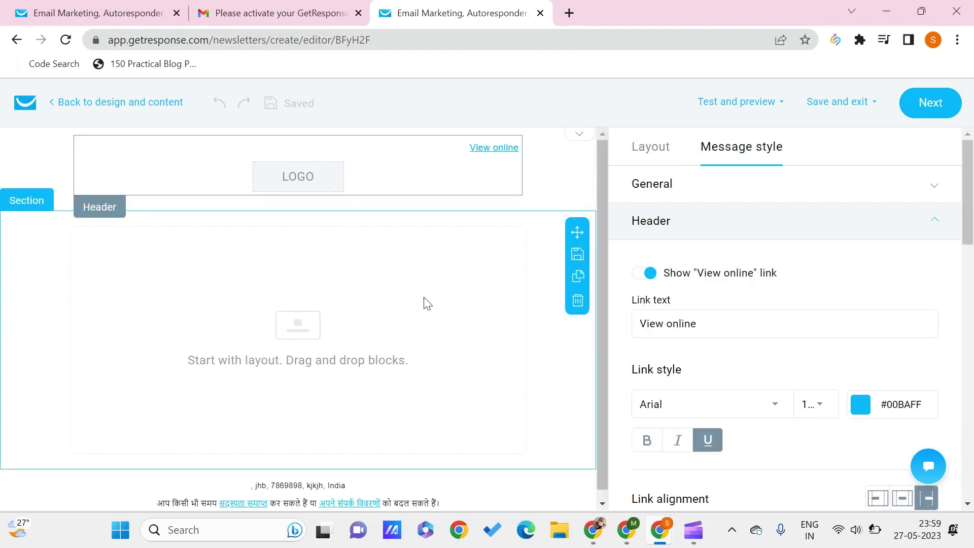
{"action": "scroll", "coordinate": [772, 395], "scroll_direction": "down", "scroll_amount": 2}
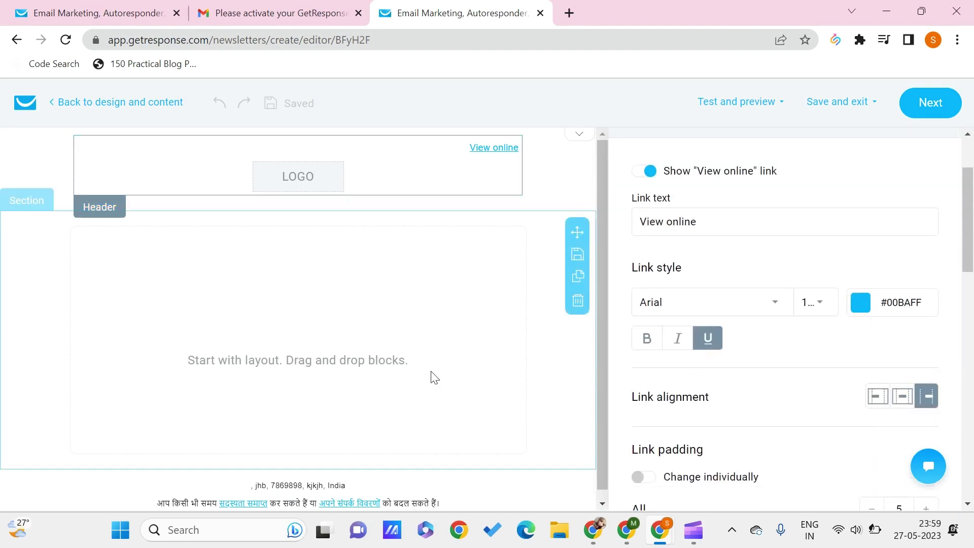
Review the empty section's properties, then return to the Basic blocks list
{"action": "left_click", "coordinate": [454, 360]}
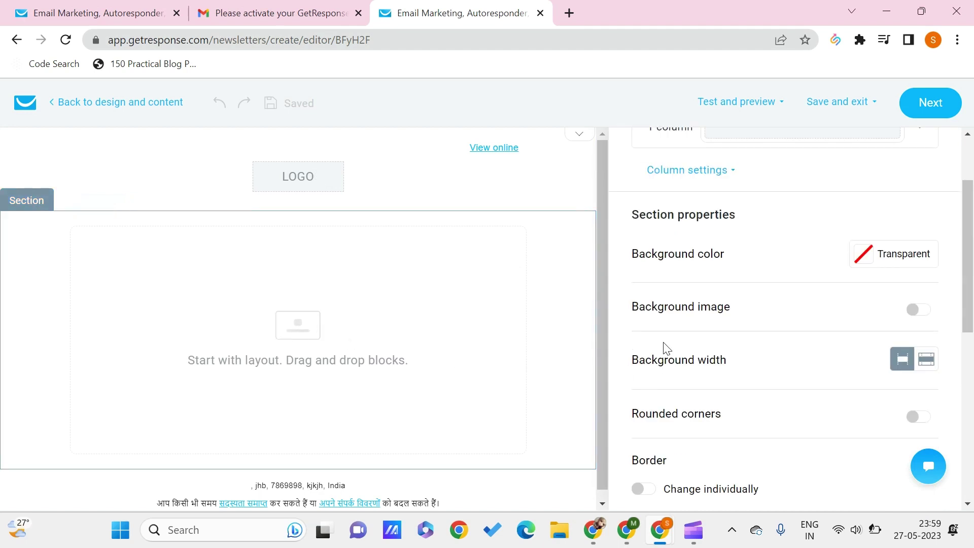
{"action": "scroll", "coordinate": [755, 252], "scroll_direction": "up", "scroll_amount": 2}
{"action": "scroll", "coordinate": [724, 274], "scroll_direction": "down", "scroll_amount": 2}
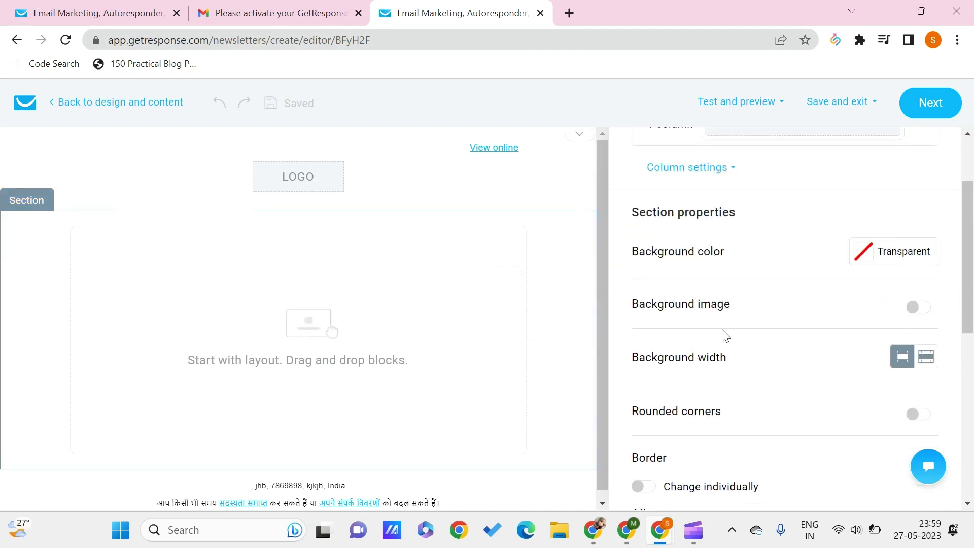
{"action": "scroll", "coordinate": [816, 335], "scroll_direction": "down", "scroll_amount": 1}
{"action": "scroll", "coordinate": [817, 335], "scroll_direction": "down", "scroll_amount": 7}
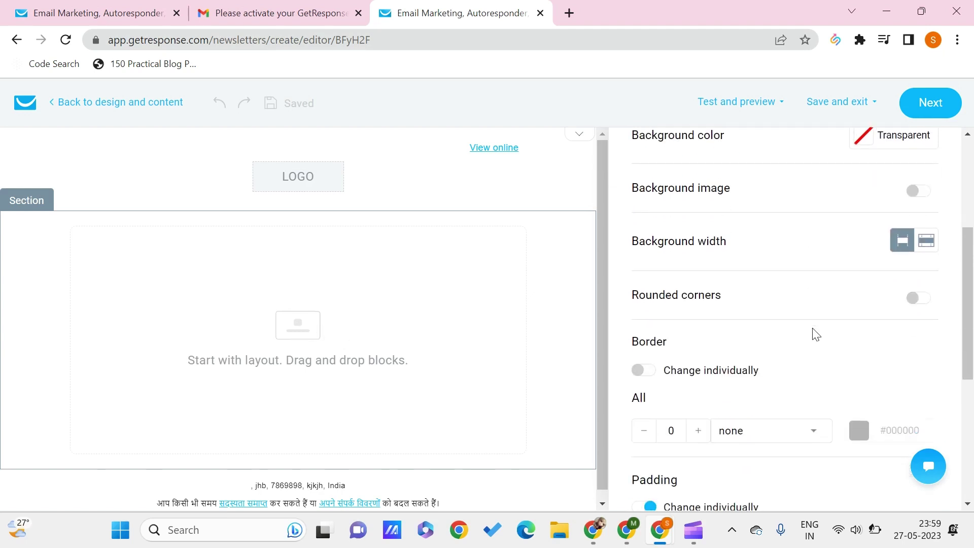
{"action": "scroll", "coordinate": [816, 335], "scroll_direction": "down", "scroll_amount": 1}
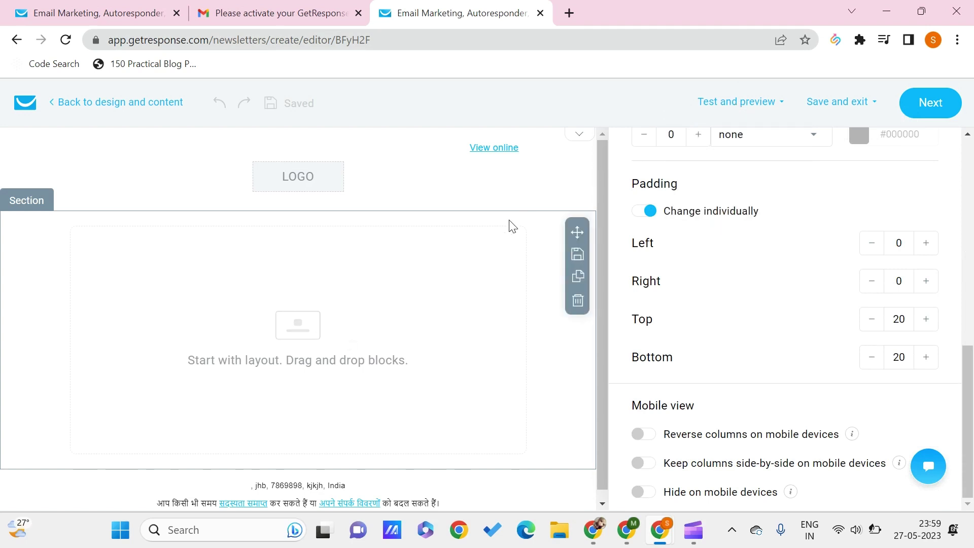
{"action": "scroll", "coordinate": [622, 294], "scroll_direction": "up", "scroll_amount": 8}
{"action": "left_click", "coordinate": [623, 296]}
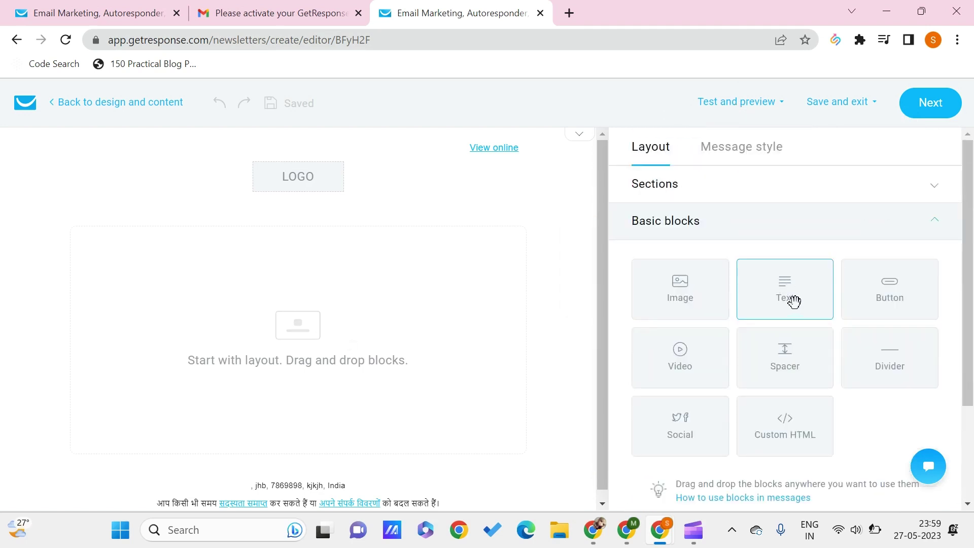
Add a text block reading '1223' into the empty section below the logo placeholder
{"action": "left_click_drag", "start_coordinate": [794, 301], "coordinate": [435, 315]}
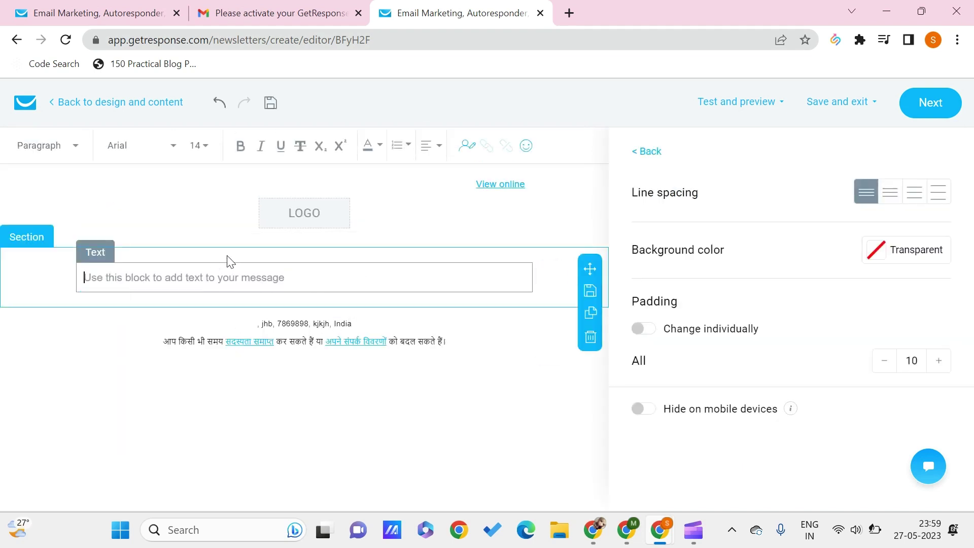
{"action": "type", "text": "1223"}
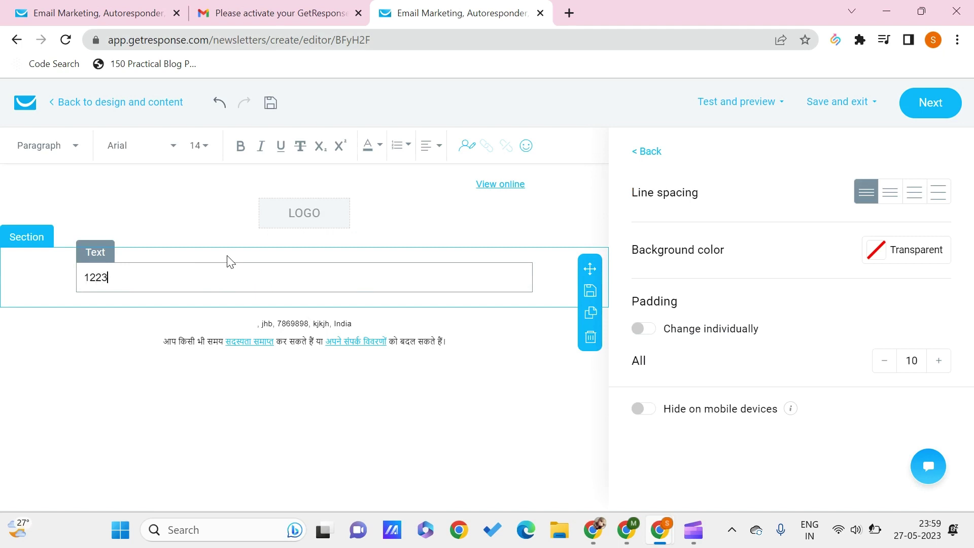
{"action": "left_click", "coordinate": [642, 154]}
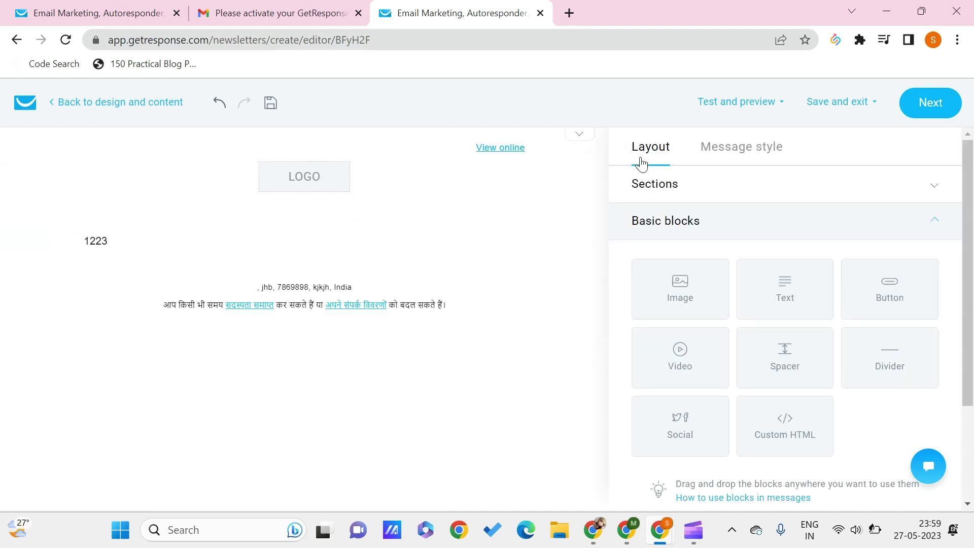
Place a 'Click here' button block beneath the footer address line, leaving its link empty
{"action": "left_click_drag", "start_coordinate": [897, 295], "coordinate": [384, 367]}
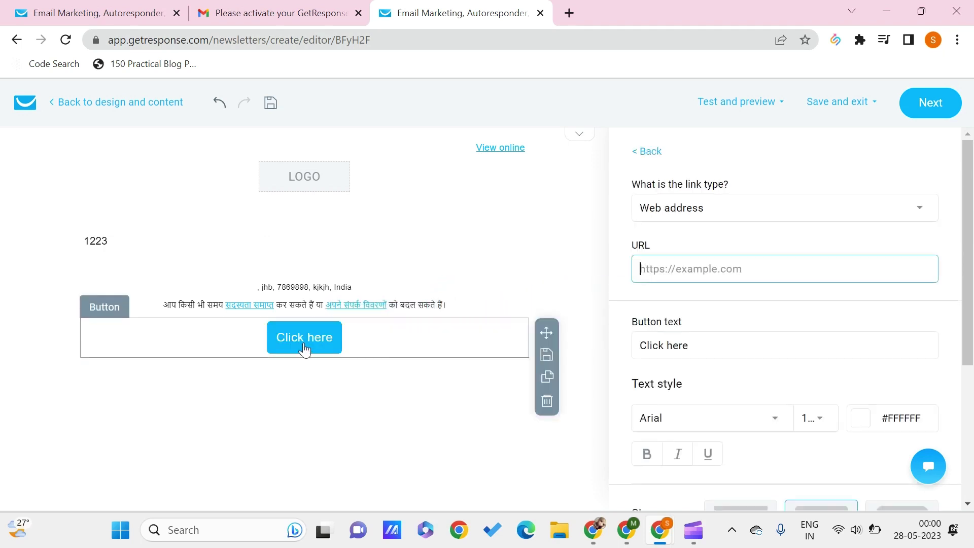
{"action": "left_click", "coordinate": [335, 347]}
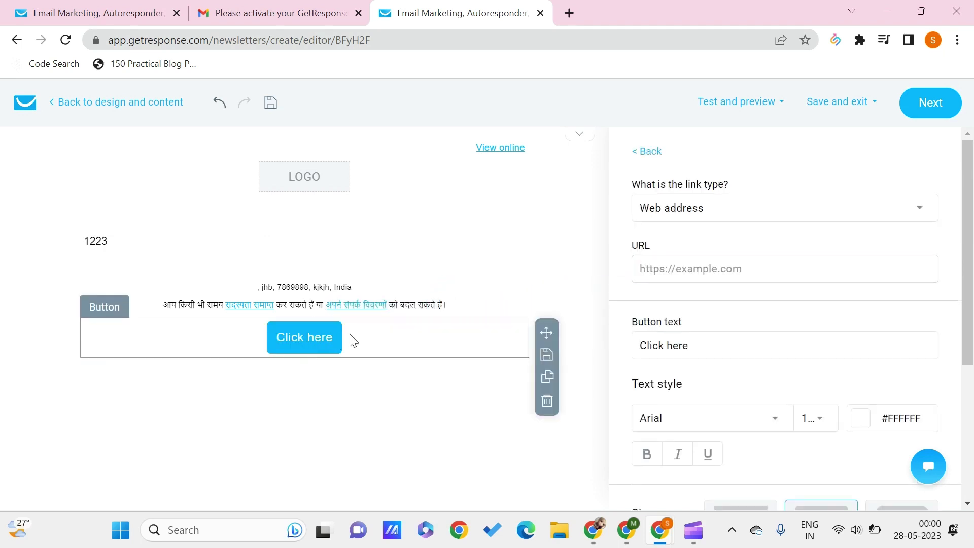
{"action": "left_click", "coordinate": [709, 271]}
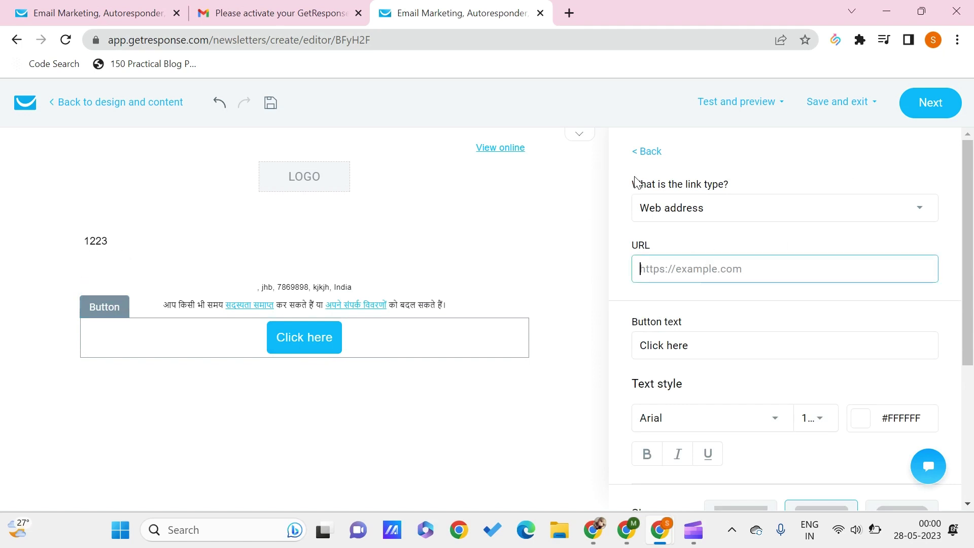
{"action": "left_click", "coordinate": [648, 152]}
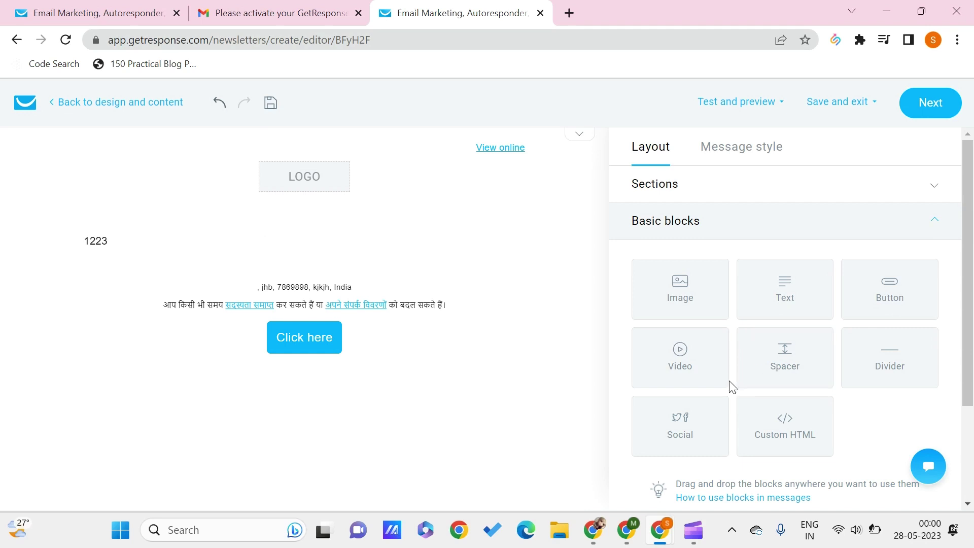
Add a text block under the logo reading 'hello' plus the company merge tag, then save the design
{"action": "left_click_drag", "start_coordinate": [785, 289], "coordinate": [172, 274]}
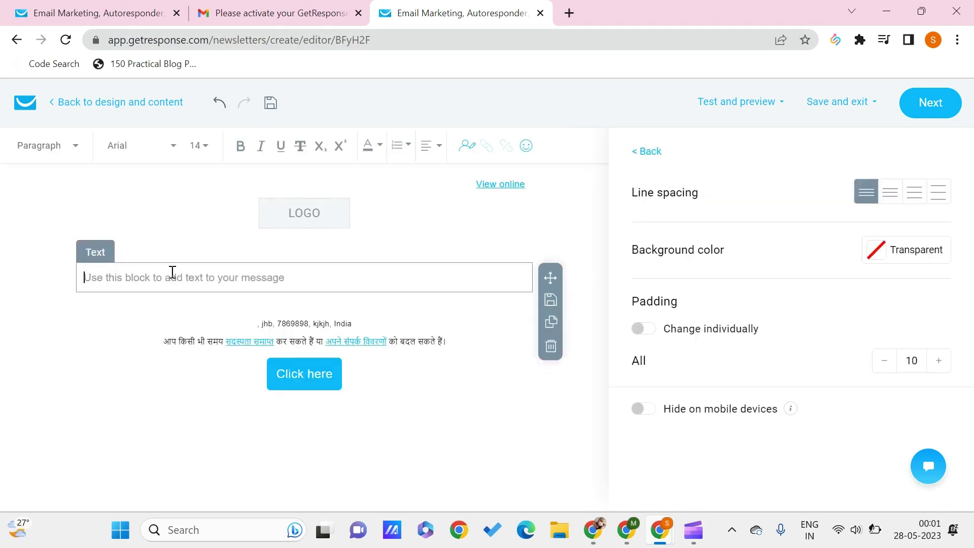
{"action": "type", "text": "hello"}
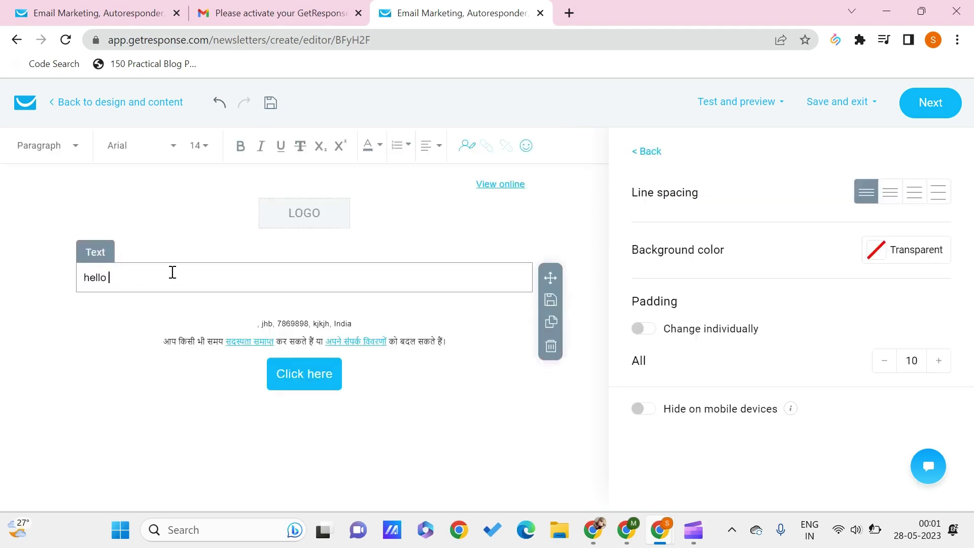
{"action": "left_click", "coordinate": [464, 152]}
{"action": "scroll", "coordinate": [531, 405], "scroll_direction": "down", "scroll_amount": 1}
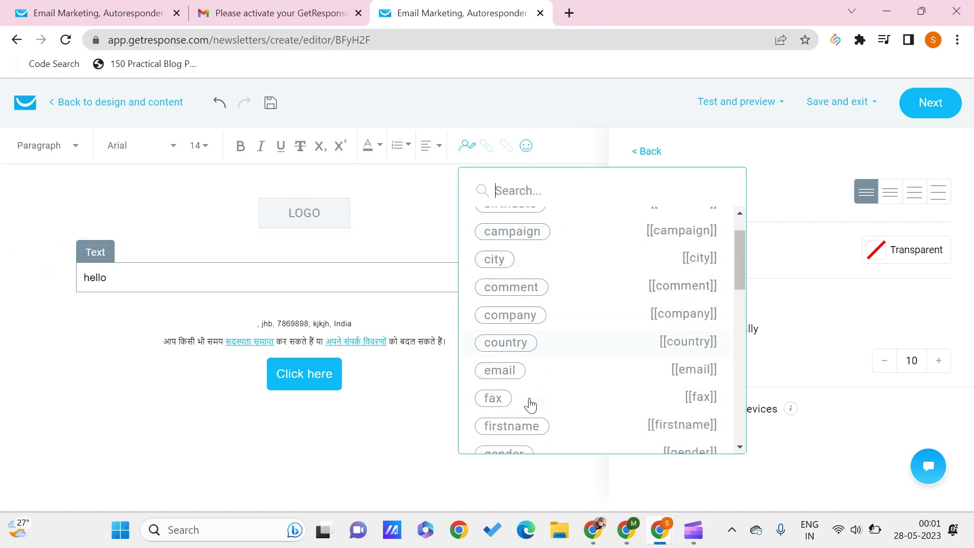
{"action": "scroll", "coordinate": [543, 366], "scroll_direction": "down", "scroll_amount": 5}
{"action": "scroll", "coordinate": [547, 386], "scroll_direction": "up", "scroll_amount": 6}
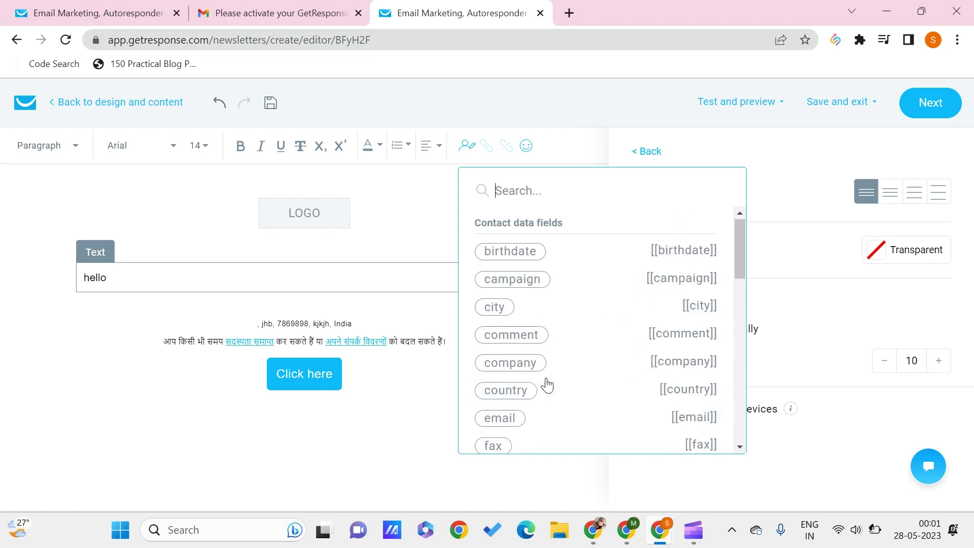
{"action": "left_click", "coordinate": [520, 362]}
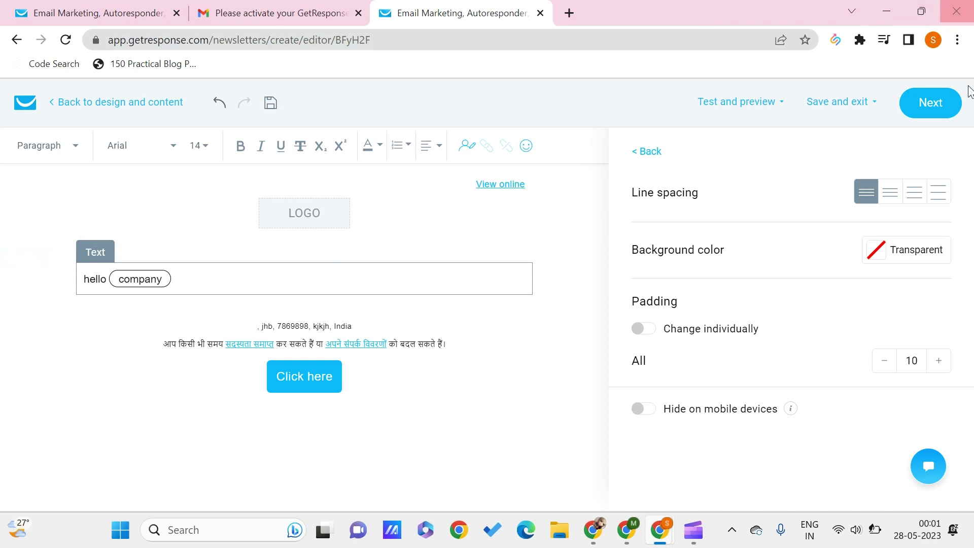
{"action": "left_click", "coordinate": [931, 113]}
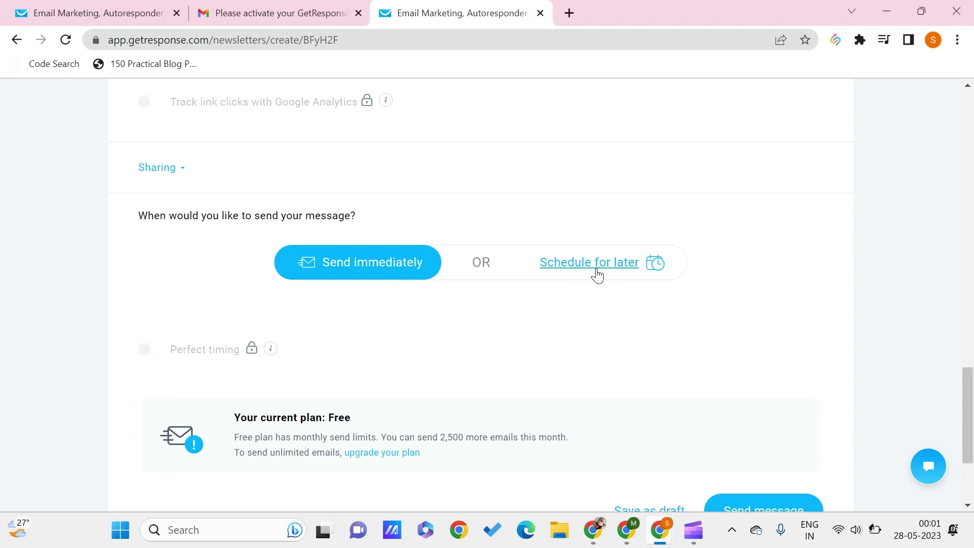
Scroll down the sending page to the Send immediately option and monthly email allowance
{"action": "scroll", "coordinate": [553, 340], "scroll_direction": "down", "scroll_amount": 1}
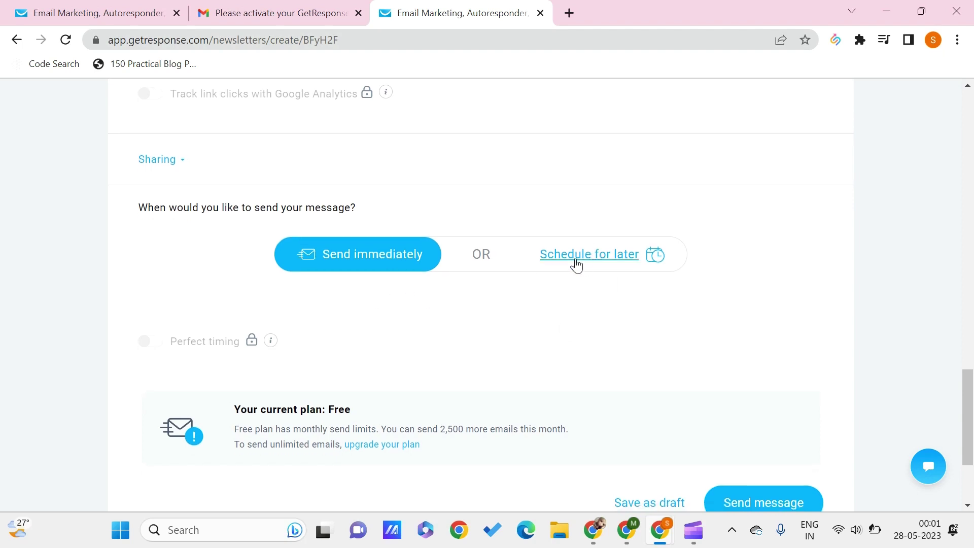
{"action": "scroll", "coordinate": [505, 318], "scroll_direction": "down", "scroll_amount": 3}
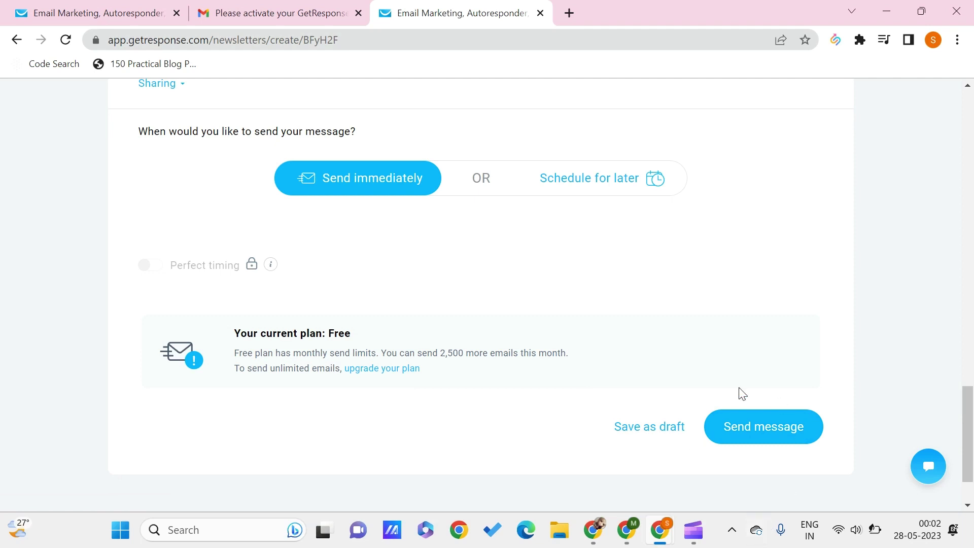
{"action": "left_click", "coordinate": [758, 412]}
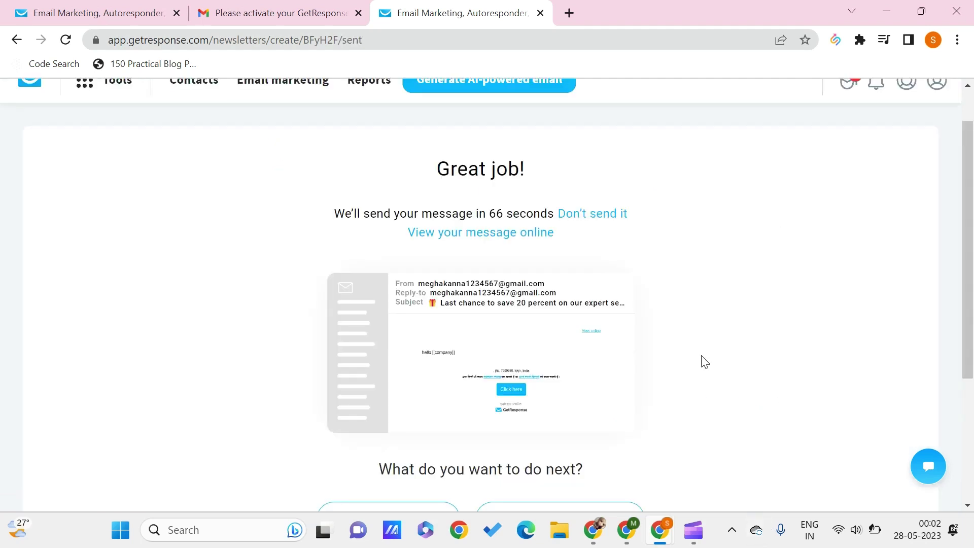